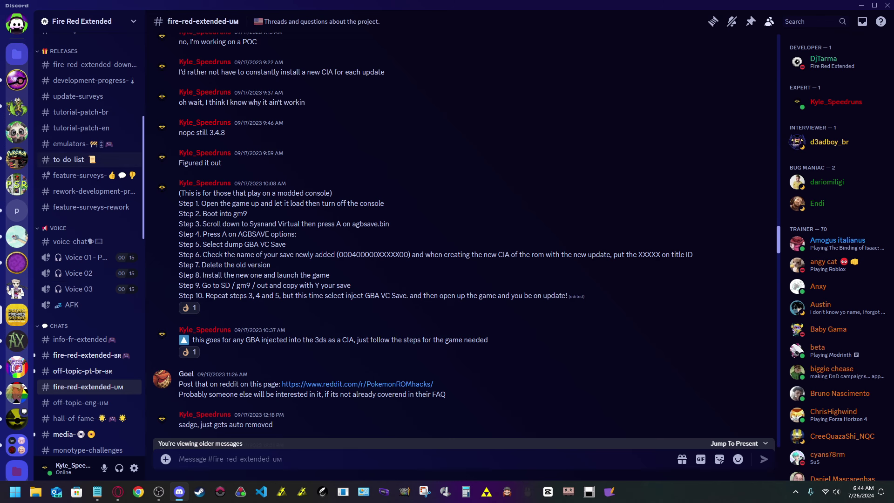
Step: Check the latest release posts in Fire Red Extended's download channel and in Jaizu Productions' ry-downloads channel
scroll(88, 97, "up", 1)
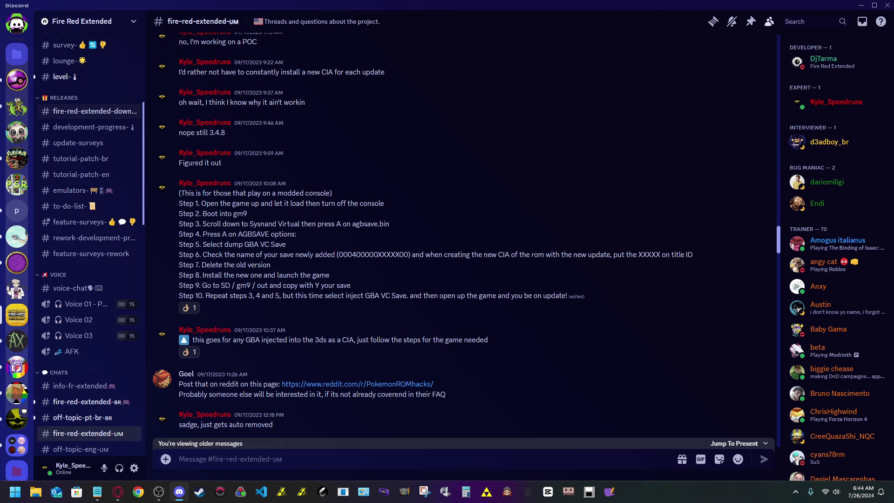
left_click(88, 111)
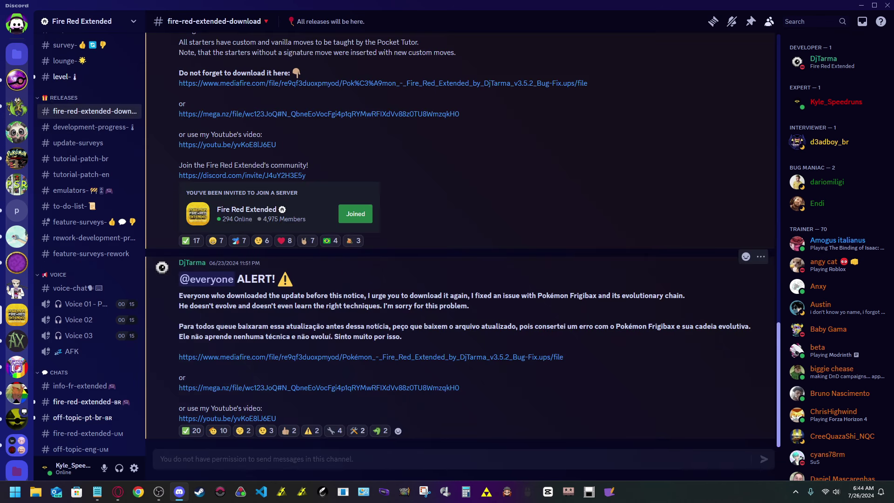
mouse_move(380, 431)
left_click(89, 433)
key("alt+Left")
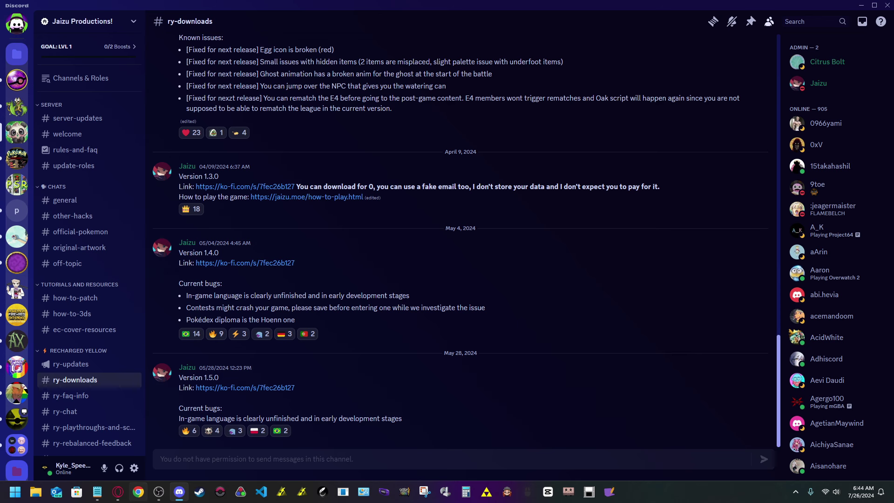
Step: Shrink and minimise the Discord window, and switch to the Opera GX browser
key("super+Down")
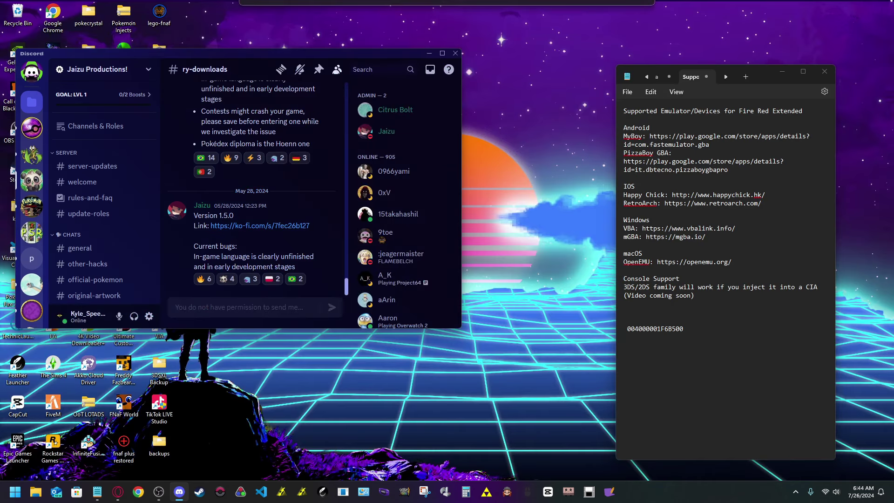
left_click(483, 57)
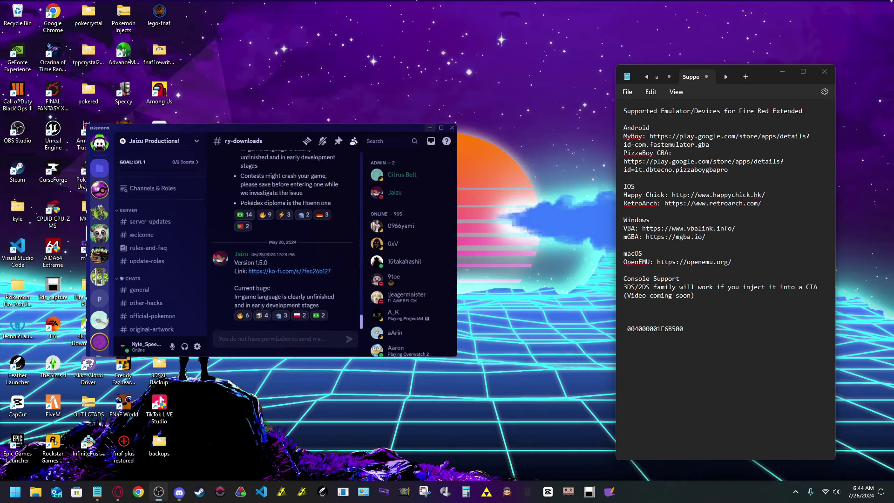
left_click(67, 445)
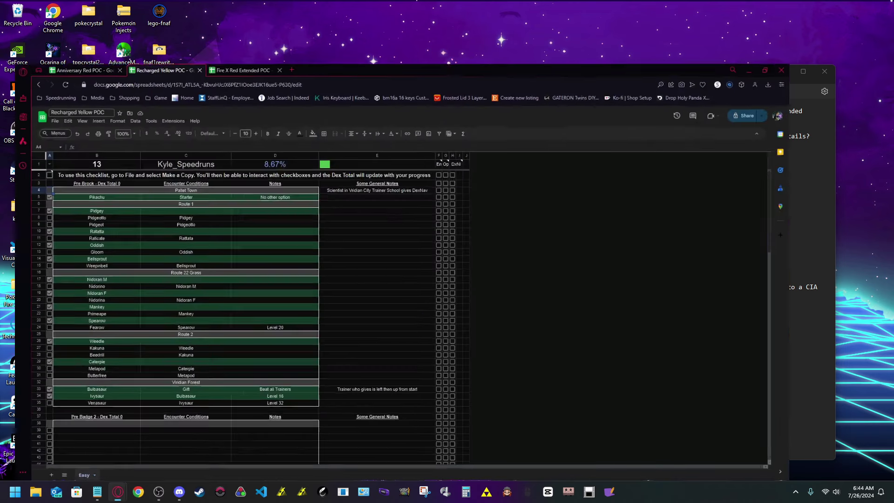
Step: Open the Rom Patcher JS site in a new browser tab by searching for "rom"
key("ctrl+t")
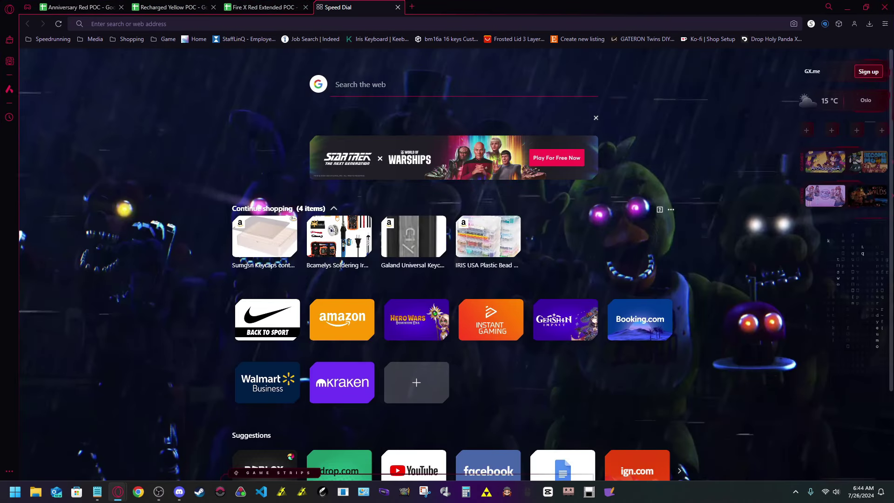
type("rom")
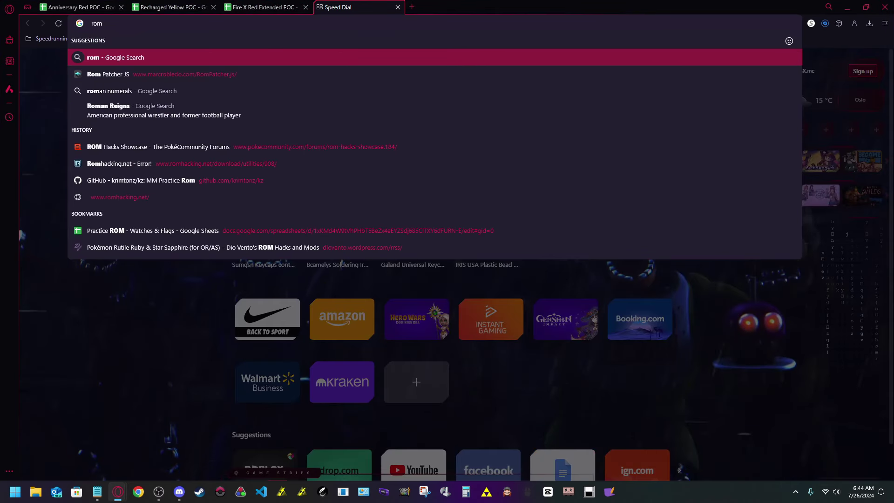
key("Return")
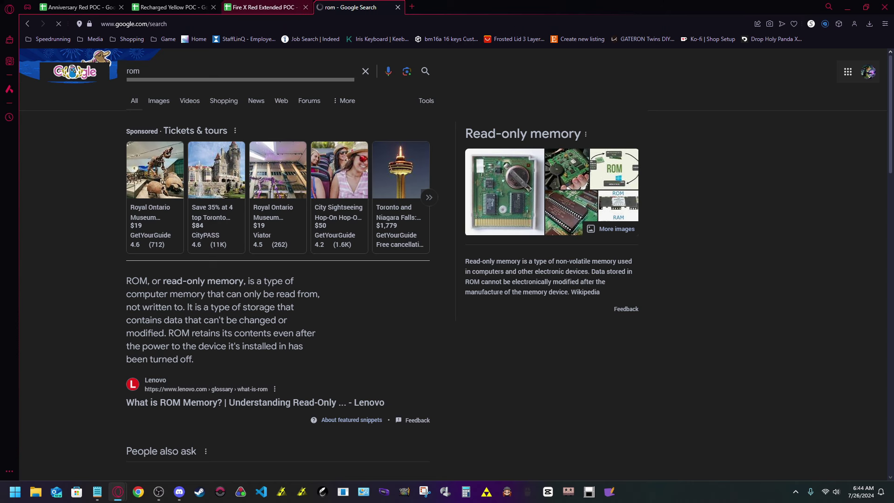
key("ctrl+l")
type("rom")
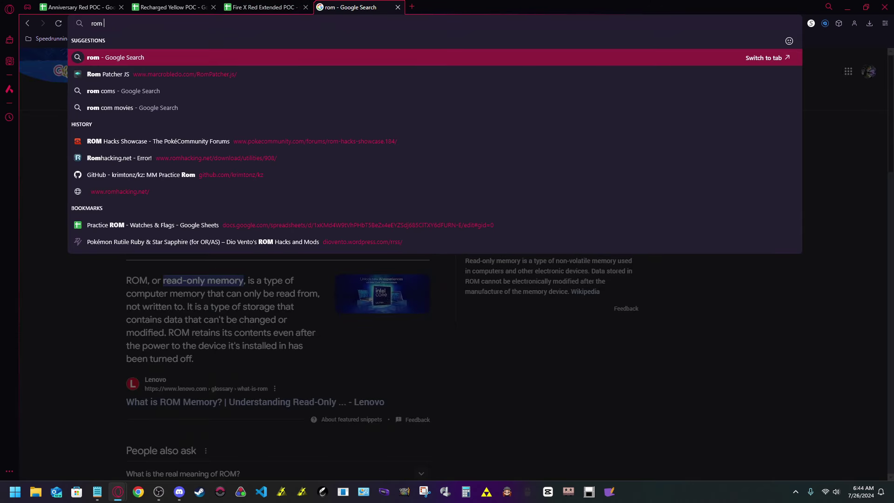
key("Down")
key("Return")
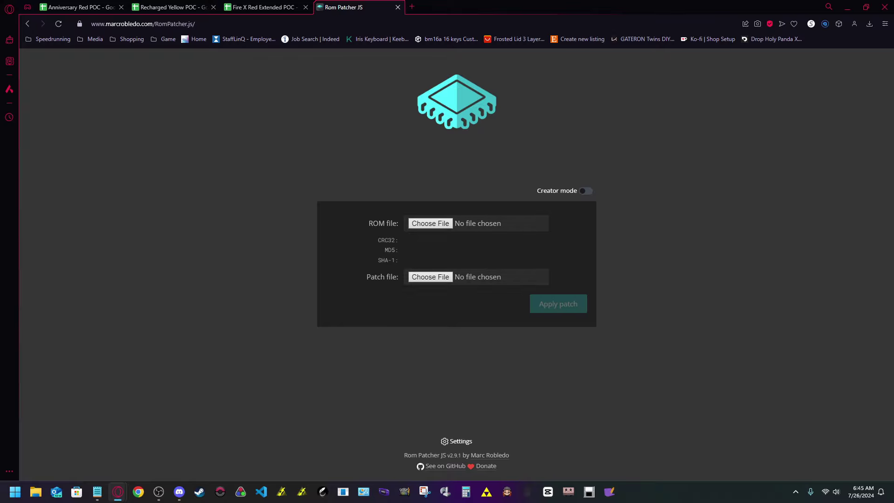
Step: Bring Discord back to check the version 1.5.0 post in ry-downloads, and return to Rom Patcher JS
key("alt+Tab")
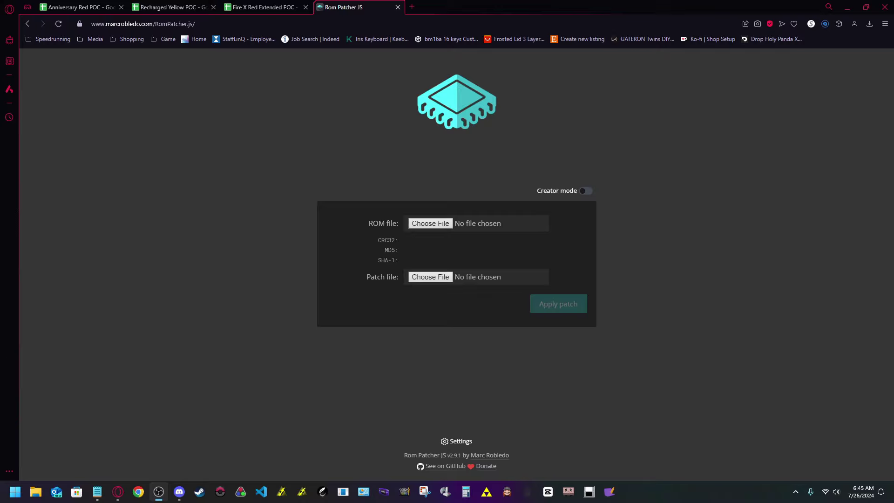
left_click(184, 278)
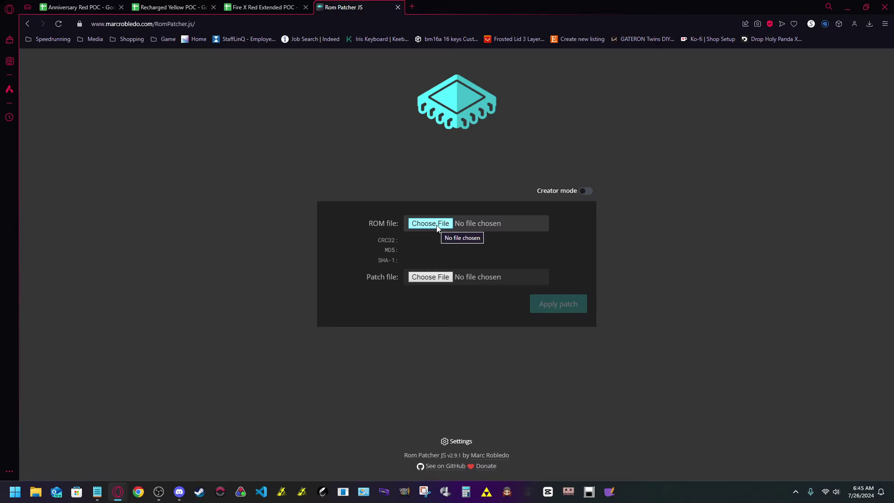
left_click(179, 492)
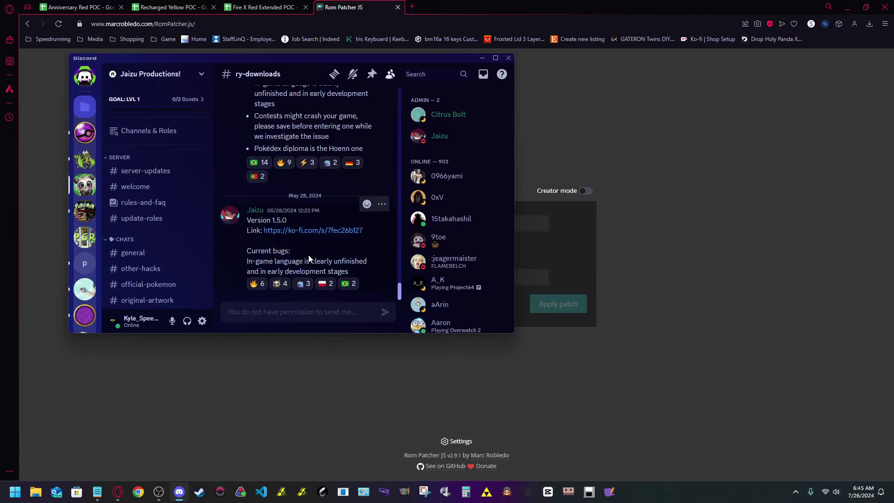
left_click(376, 384)
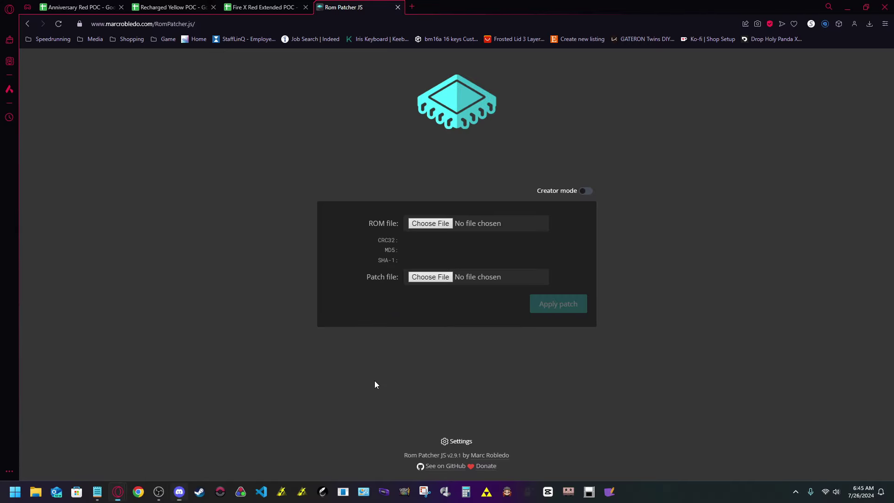
Step: Load the Pokemon - Emerald Version GBA file from Downloads as the ROM file
left_click(446, 223)
left_click(468, 342)
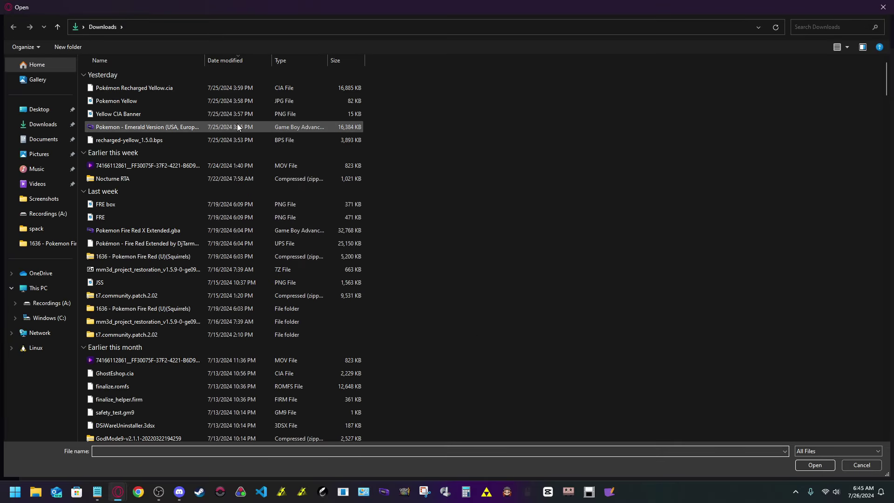
double_click(237, 127)
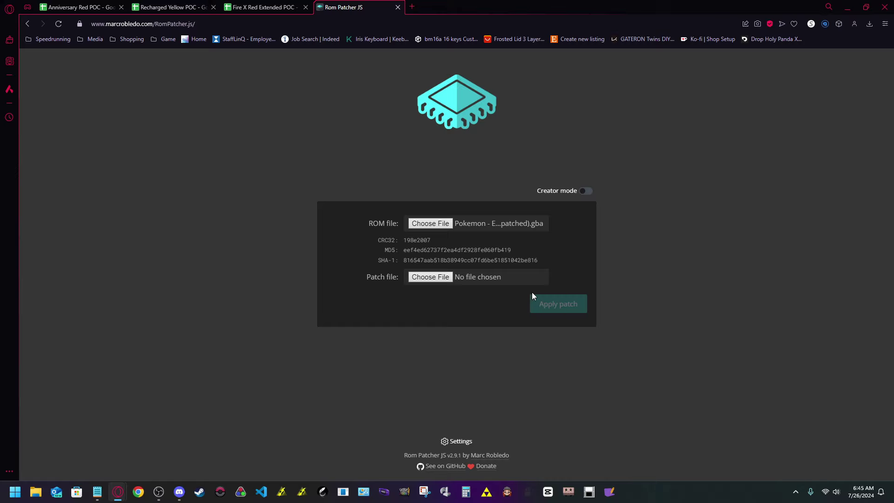
Step: Load recharged-yellow_1.5.0.bps from Downloads as the patch file
left_click(429, 277)
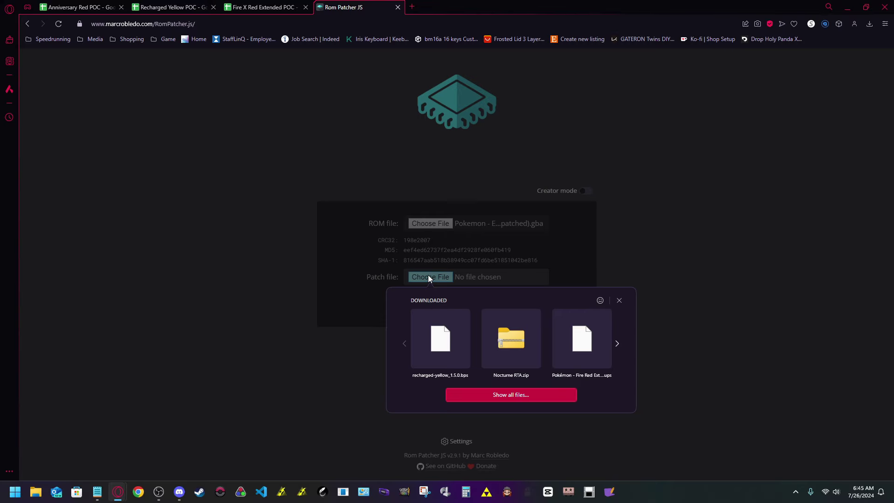
left_click(491, 397)
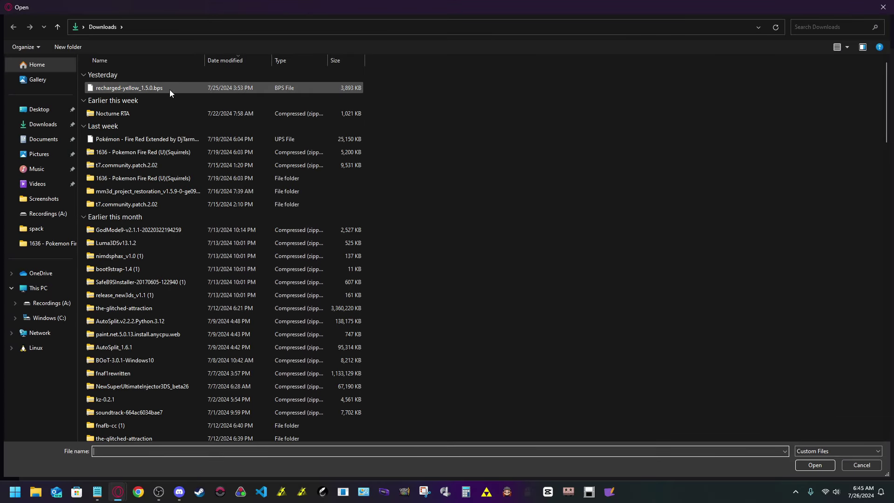
left_click(202, 91)
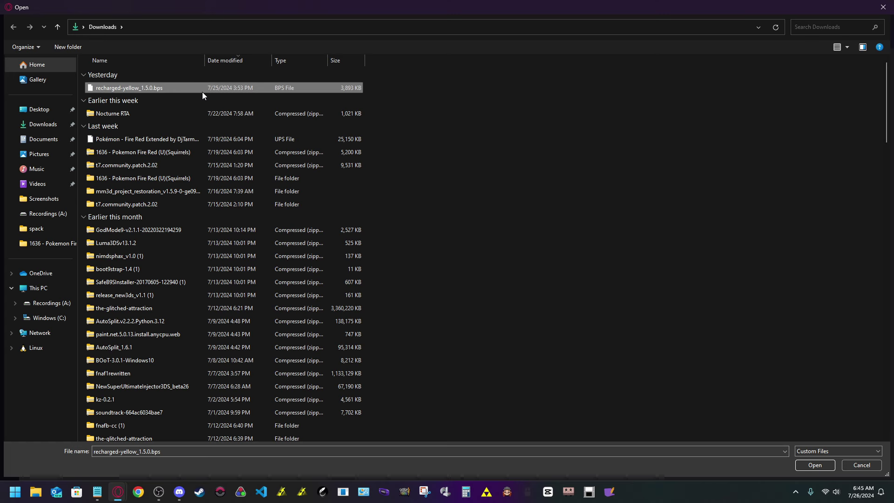
double_click(236, 91)
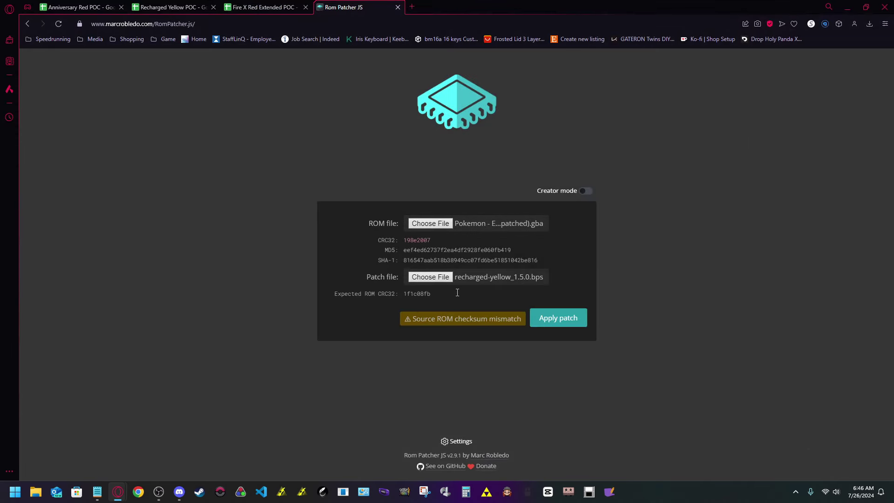
Step: Search Downloads for "pokemon emerald" while choosing another ROM file, and cancel the selection
left_click(442, 225)
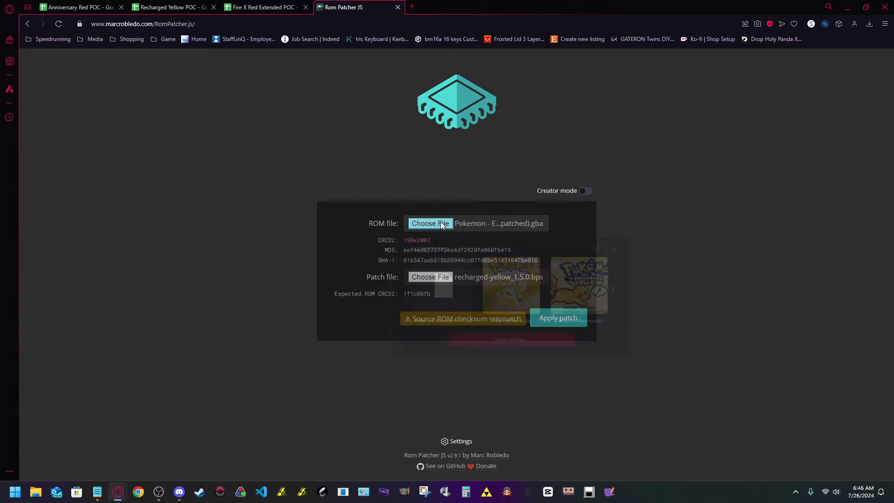
left_click(480, 337)
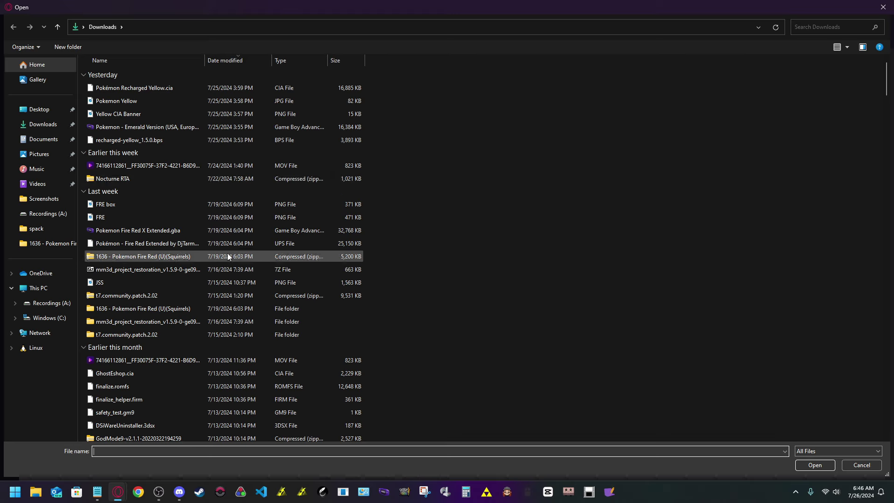
left_click(809, 31)
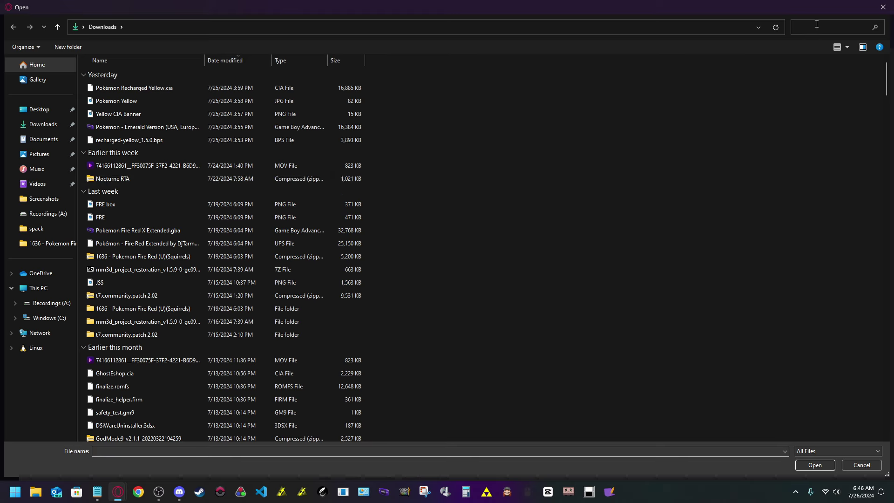
type("pokemon emerald")
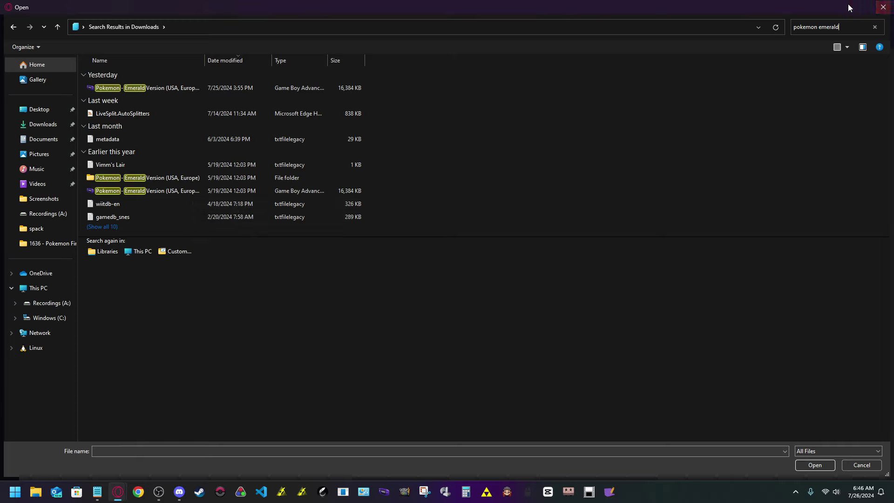
left_click(814, 105)
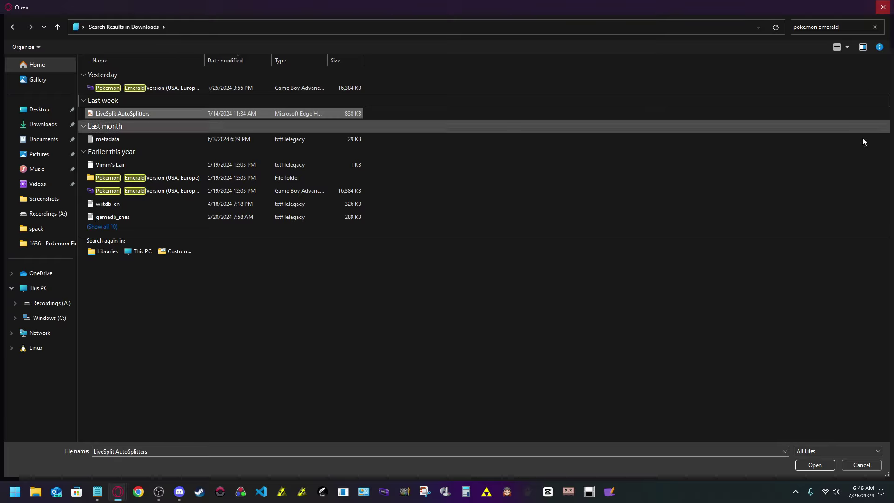
left_click(859, 466)
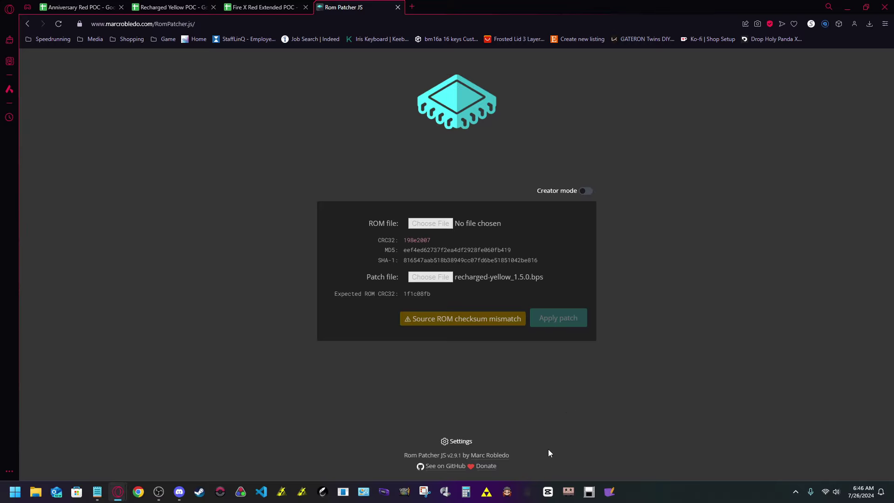
Step: Open the Downloads folder in File Explorer, inspect the available actions for the Pokemon - Emerald Version file, and leave the folder
left_click(35, 492)
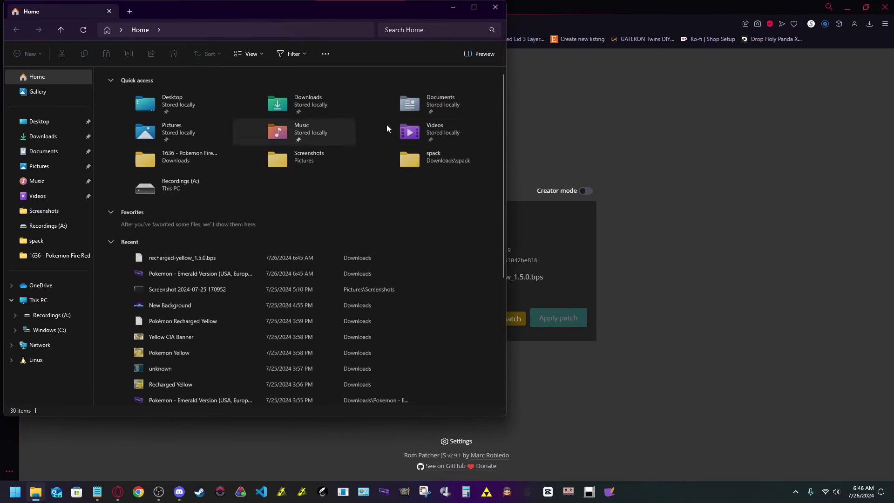
left_click(44, 136)
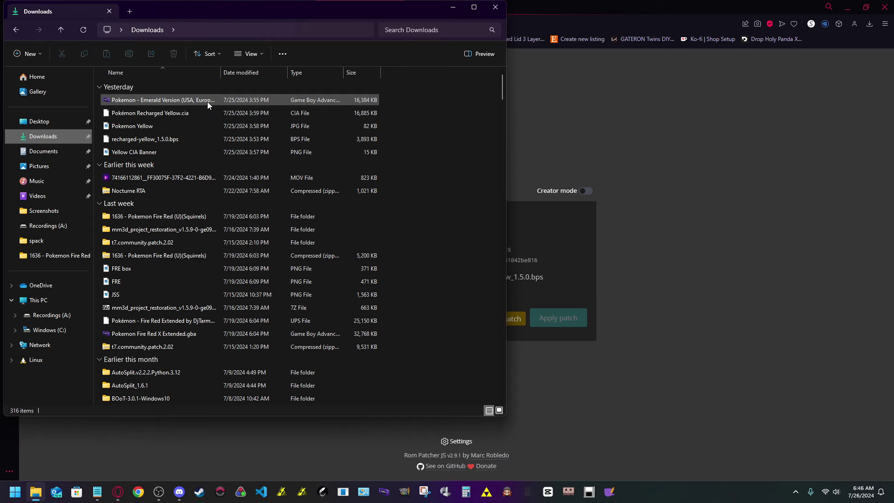
right_click(169, 100)
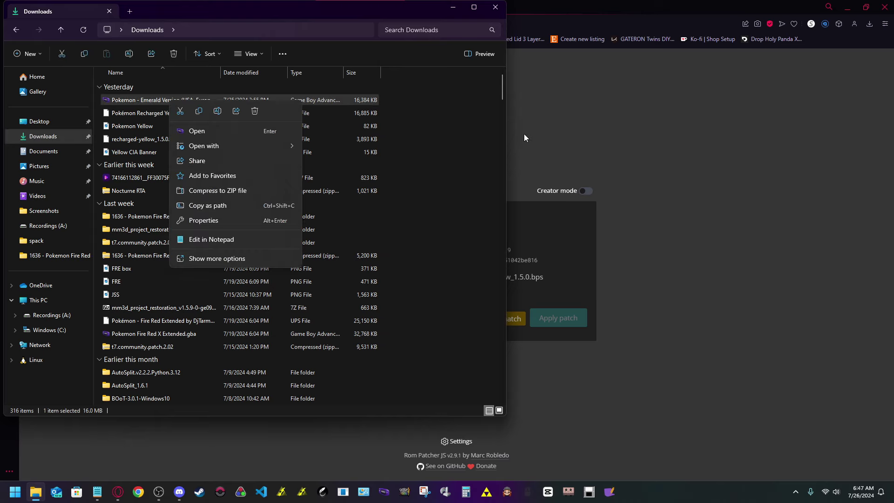
left_click(479, 148)
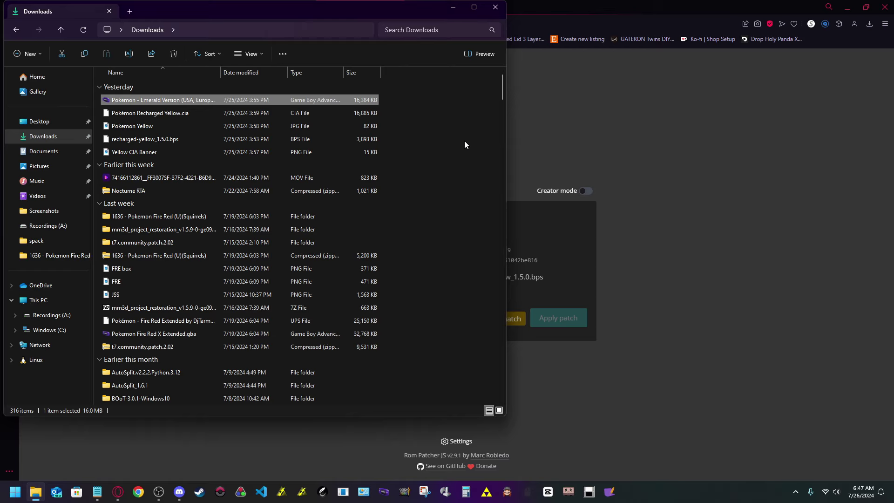
left_click(637, 460)
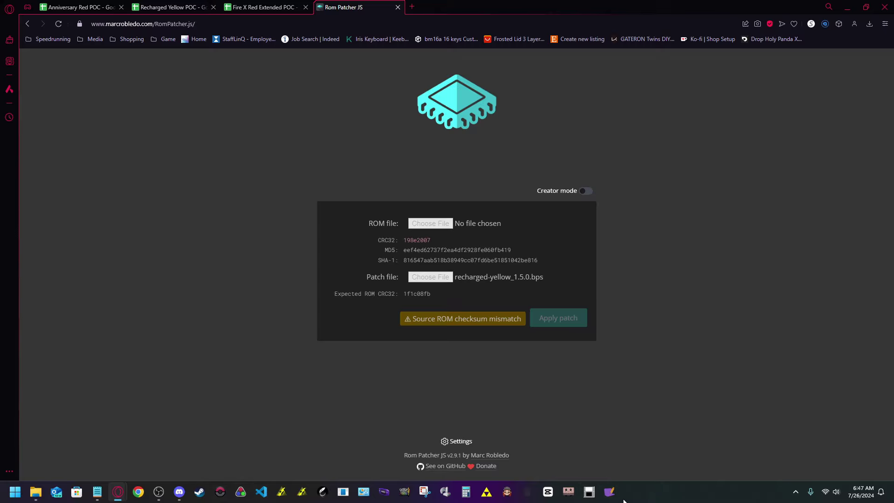
Step: Switch to New Super Ultimate Injector for 3DS and create a new Game Boy Advance CIA project
left_click(608, 493)
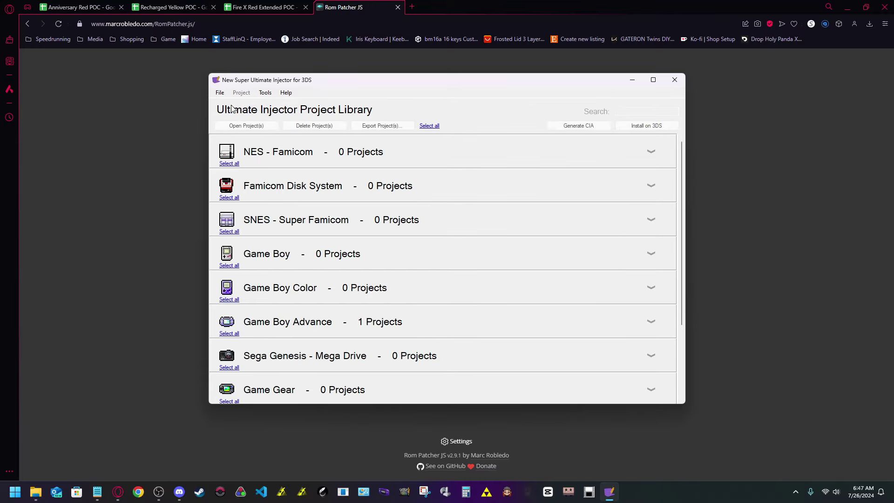
left_click(218, 93)
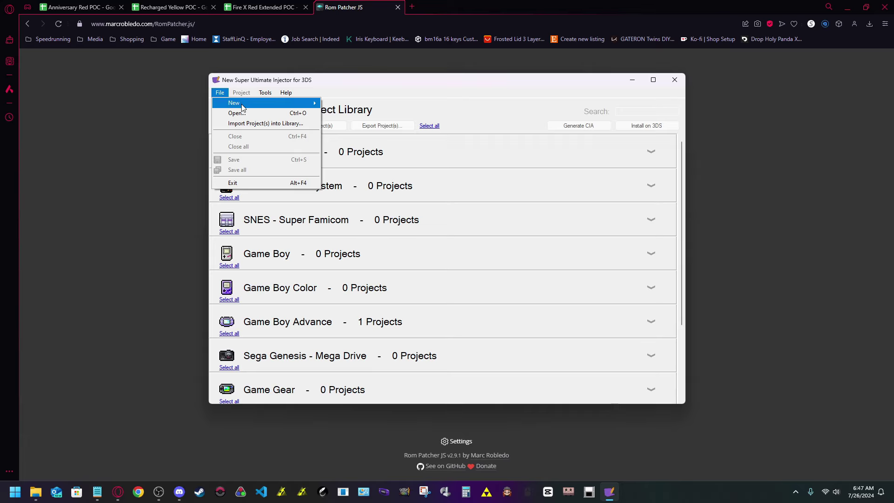
mouse_move(244, 104)
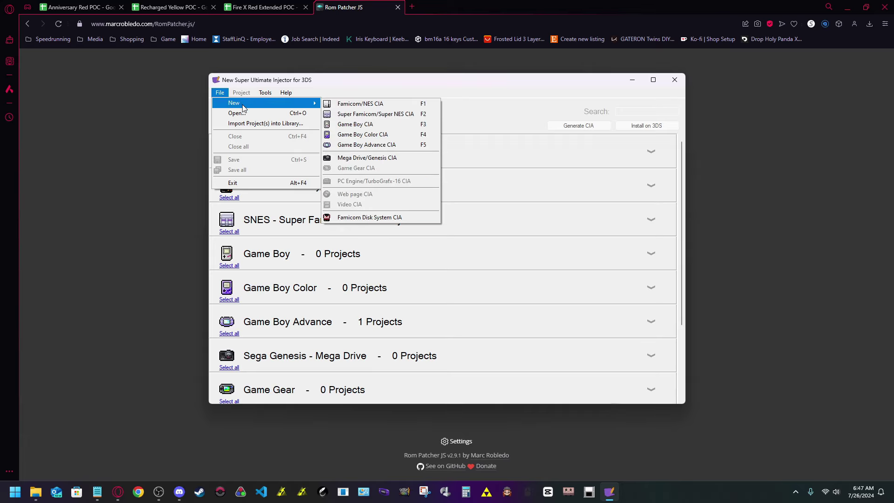
left_click(375, 145)
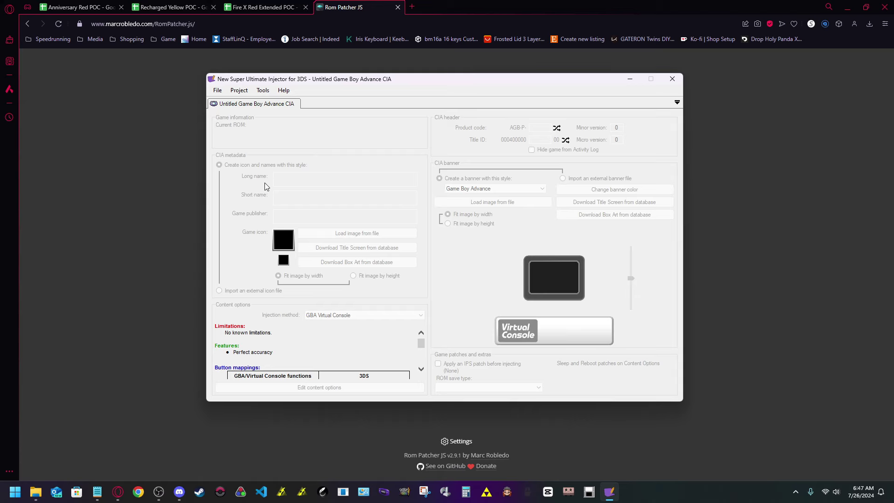
Step: Load the patched Pokemon - Emerald Version GBA file from the Downloads folder into the untitled CIA project
left_click(35, 492)
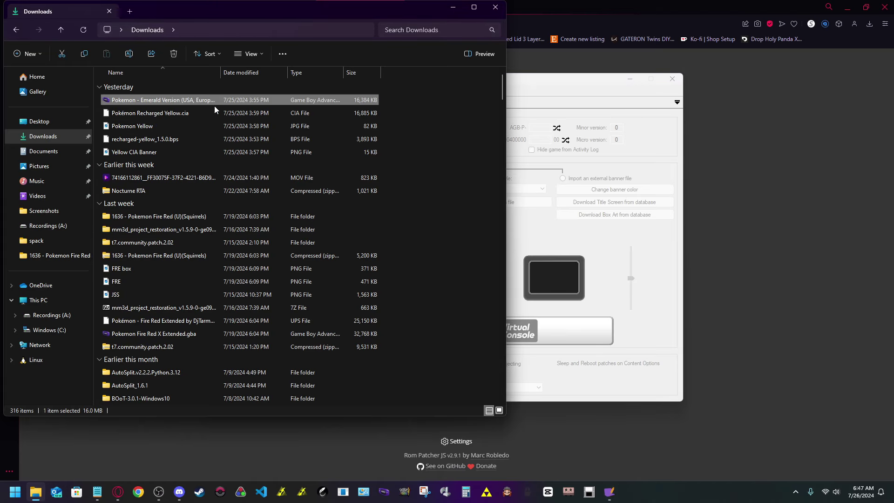
left_click(557, 97)
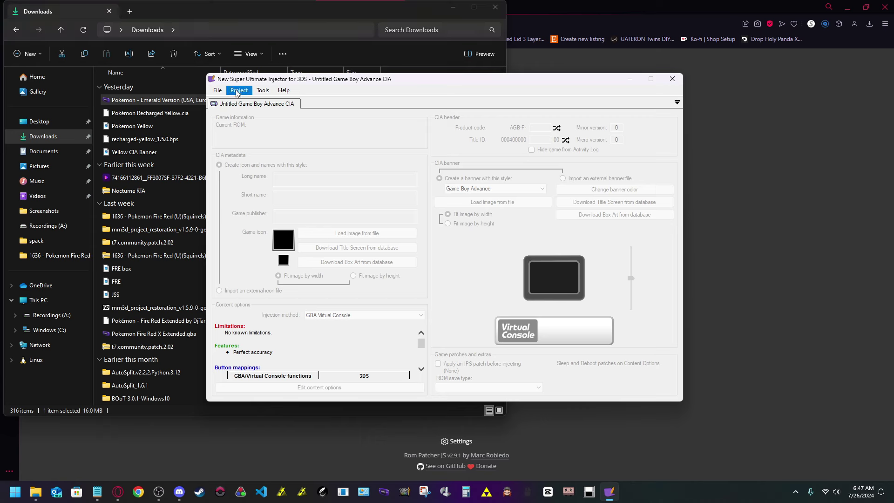
left_click_drag(148, 99, 345, 209)
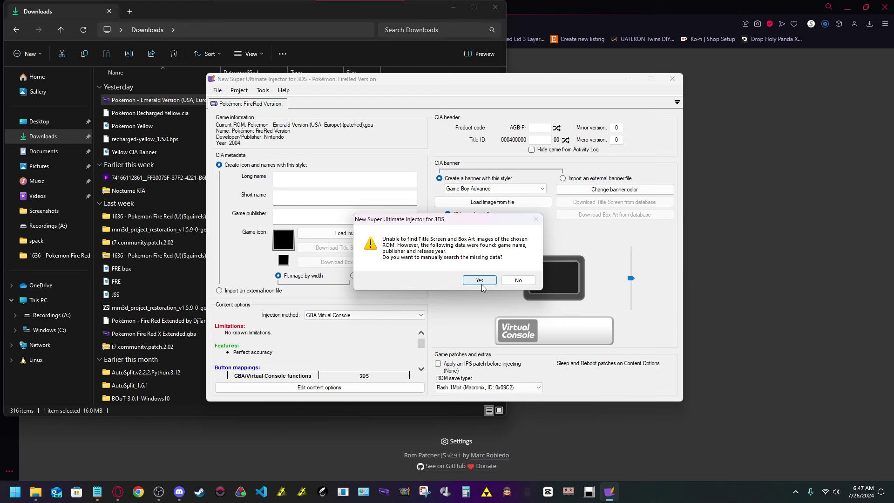
Step: Search the game database for "firered" and add the info of Pokemon - FireRed Version (USA, Europe) (Rev 1)
left_click(479, 280)
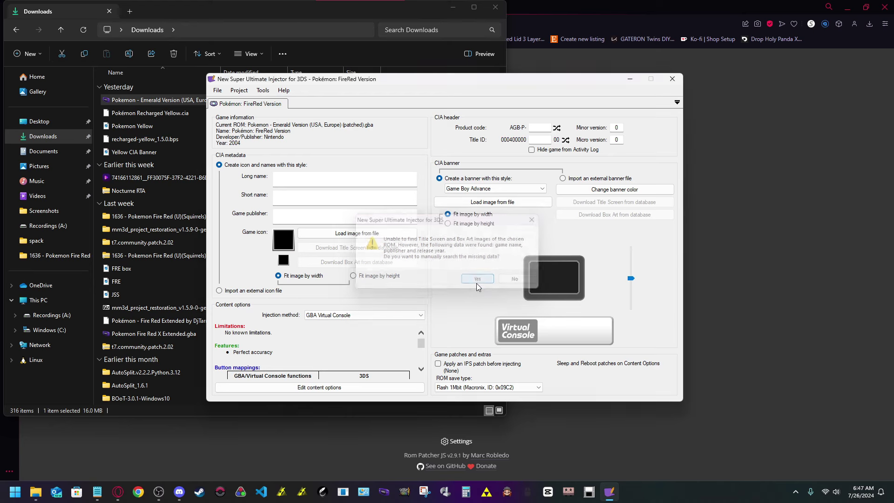
type("firere")
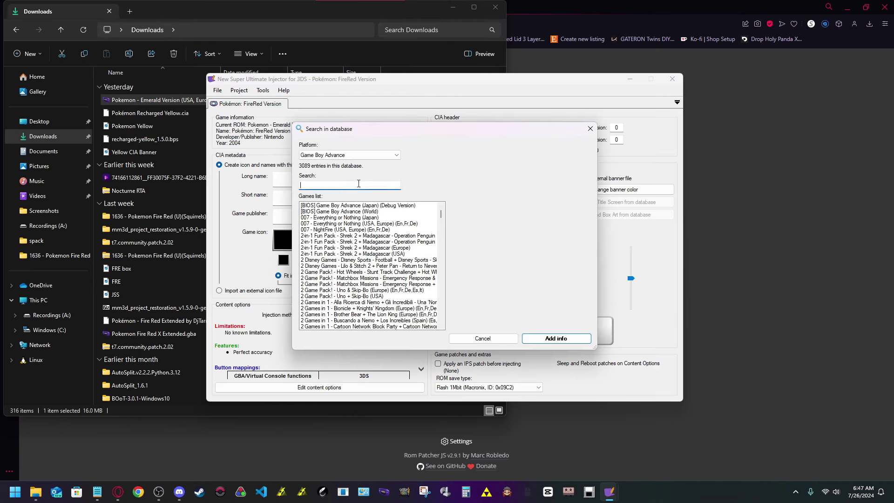
type("d")
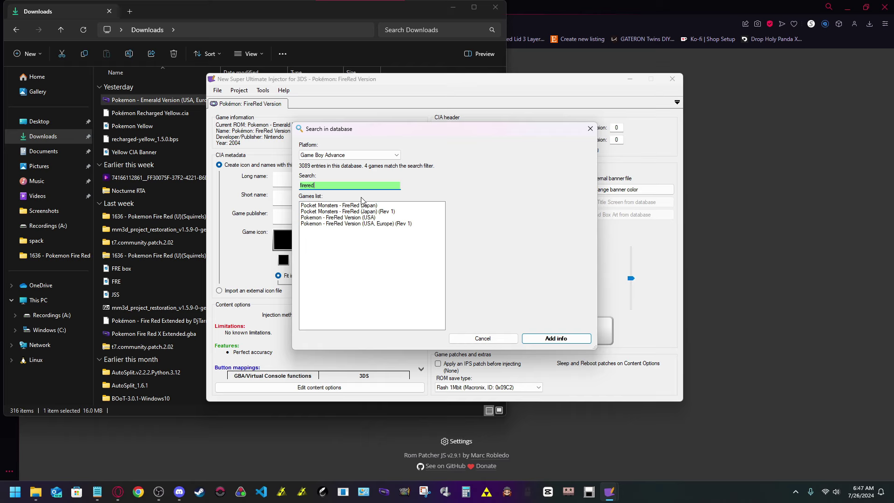
left_click(396, 224)
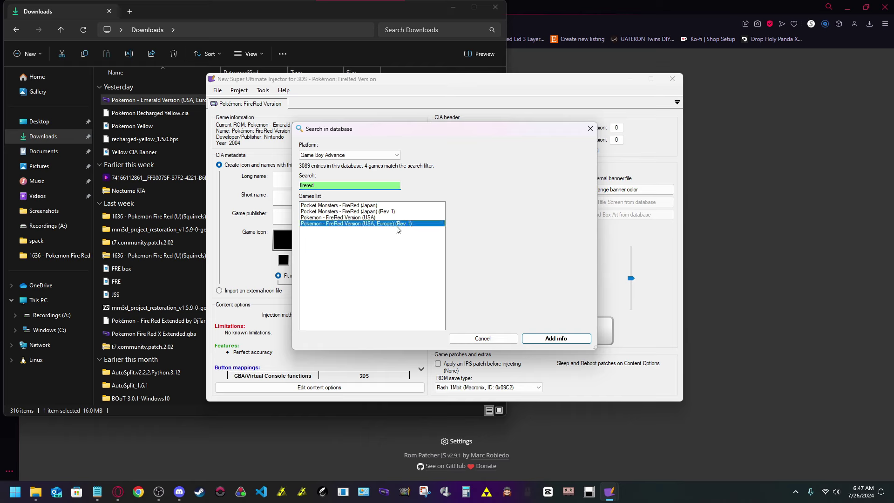
left_click(545, 340)
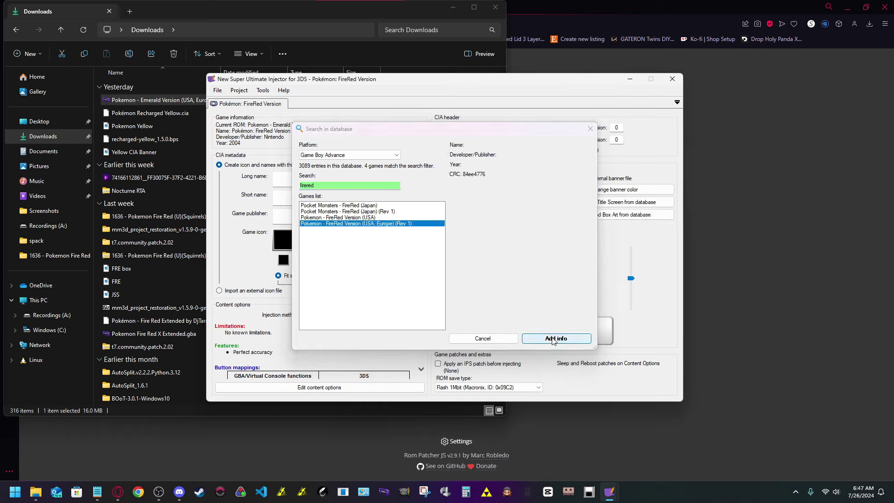
Step: Change the CIA's long name to "Pokémon: Recharged Yellow"
left_click(351, 179)
left_click_drag(351, 179, 299, 184)
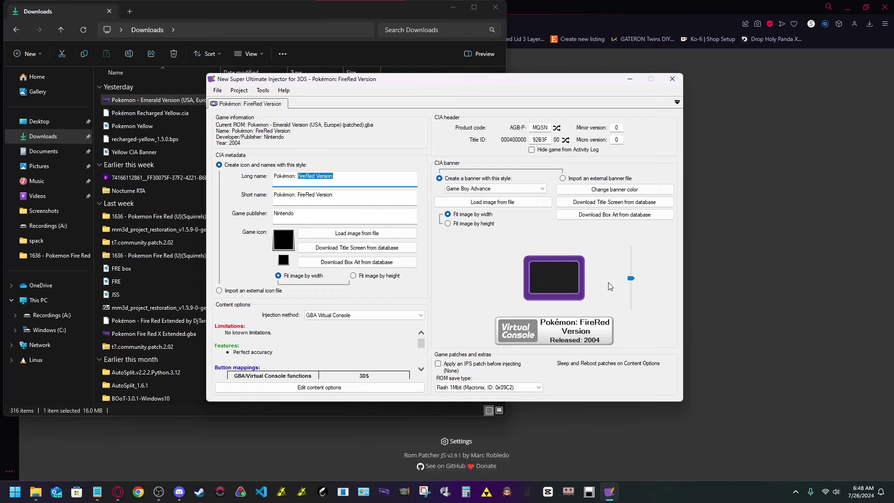
type("Rech")
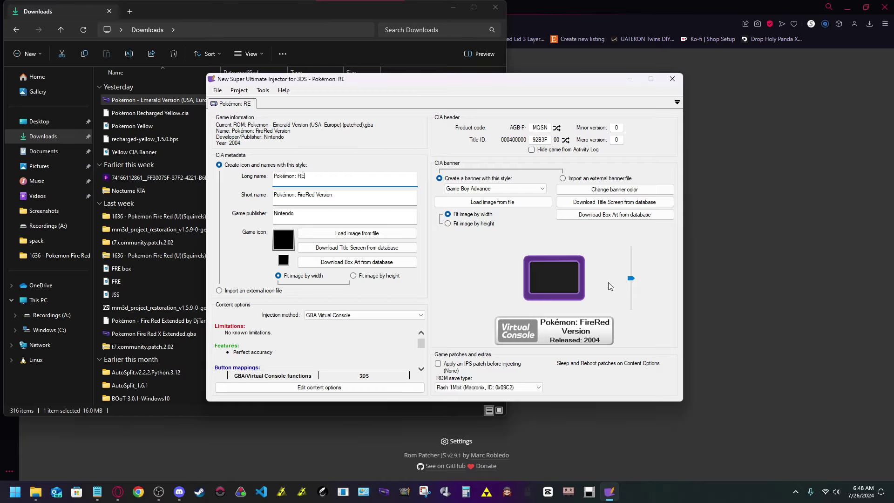
type("ard")
key("BackSpace")
key("BackSpace")
key("BackSpace")
type("arged Yellow")
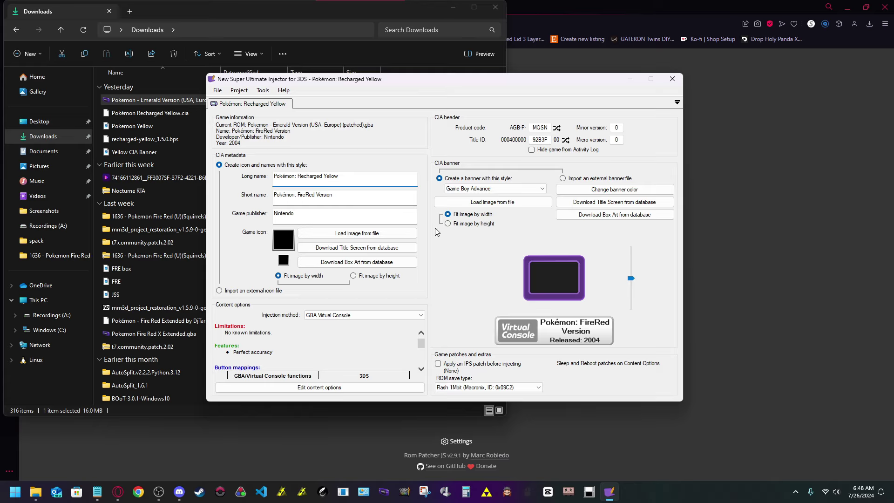
Step: Check the ry-downloads channel in Discord for the hack's publisher details, and return to the injector project
left_click(394, 219)
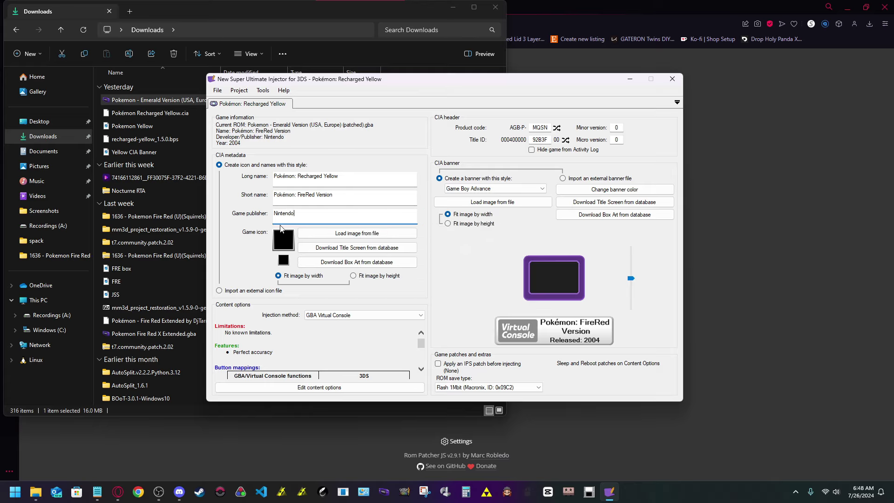
left_click_drag(251, 5, 462, 127)
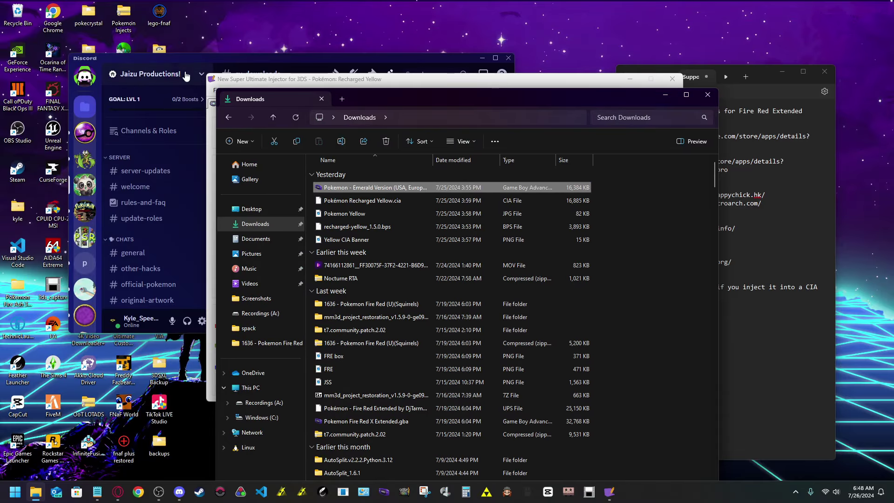
double_click(196, 61)
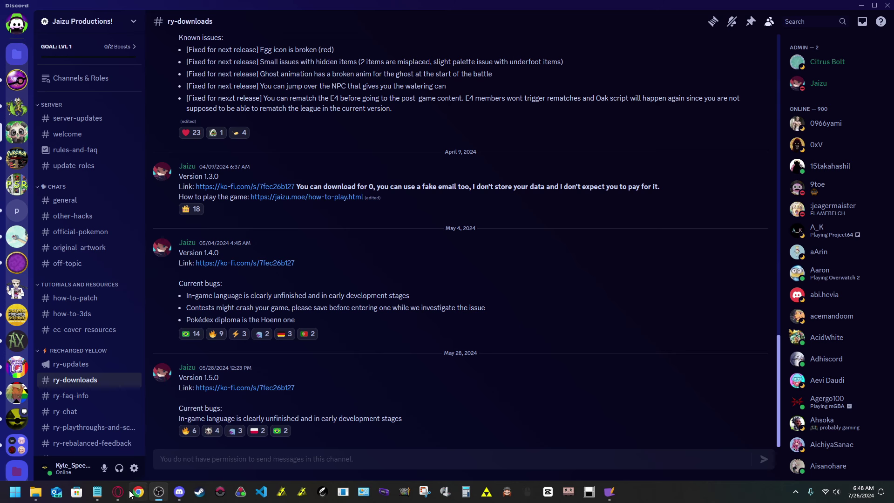
left_click(604, 497)
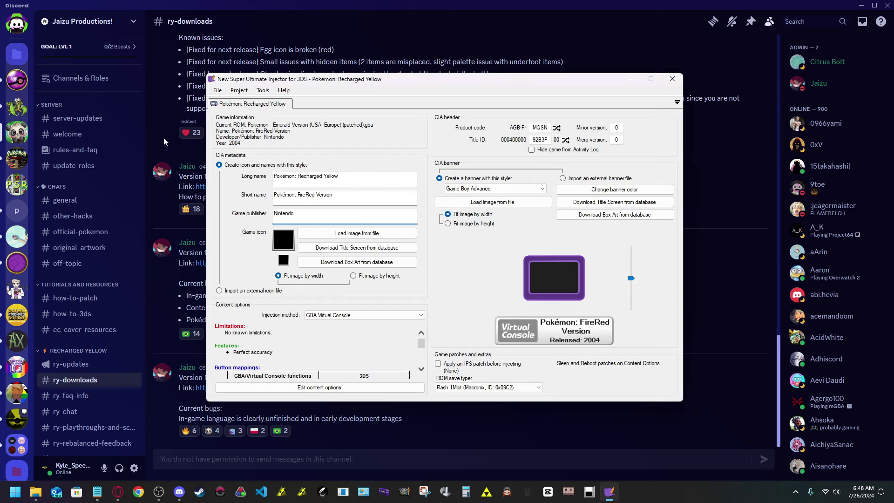
Step: Load the Pokemon Yellow image as the game icon and the Yellow CIA Banner image as the CIA banner picture
left_click(359, 233)
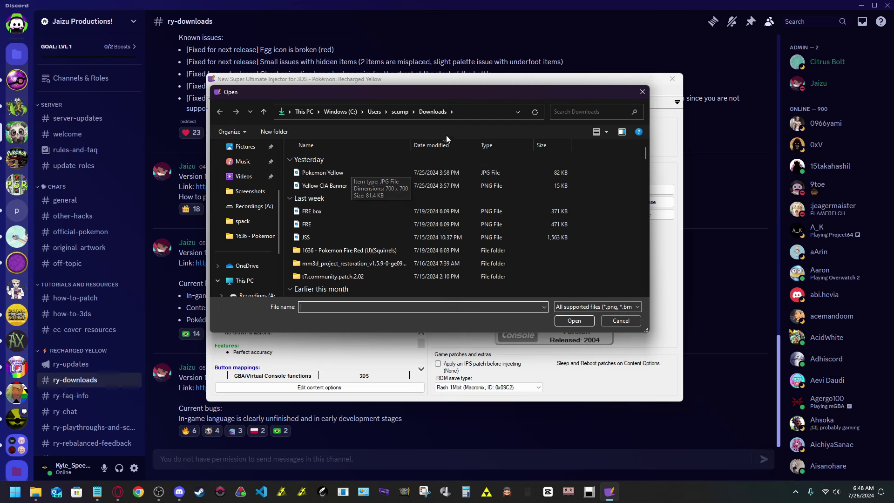
double_click(440, 175)
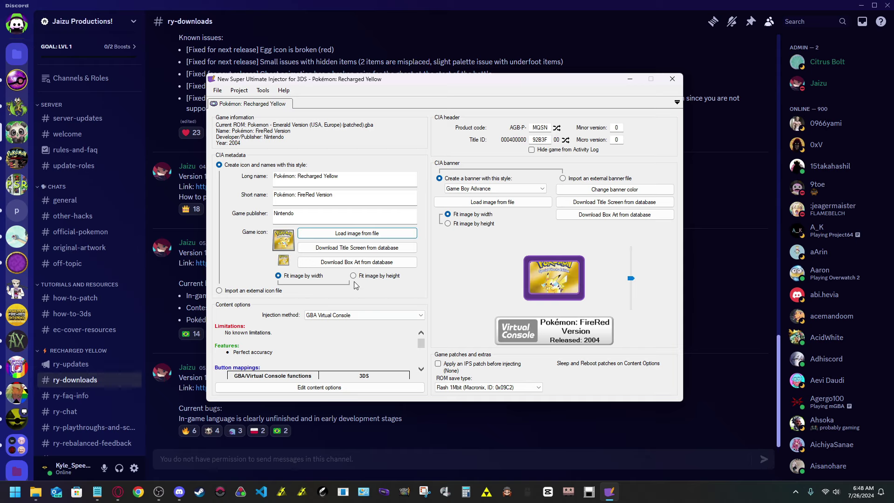
left_click(496, 201)
double_click(322, 191)
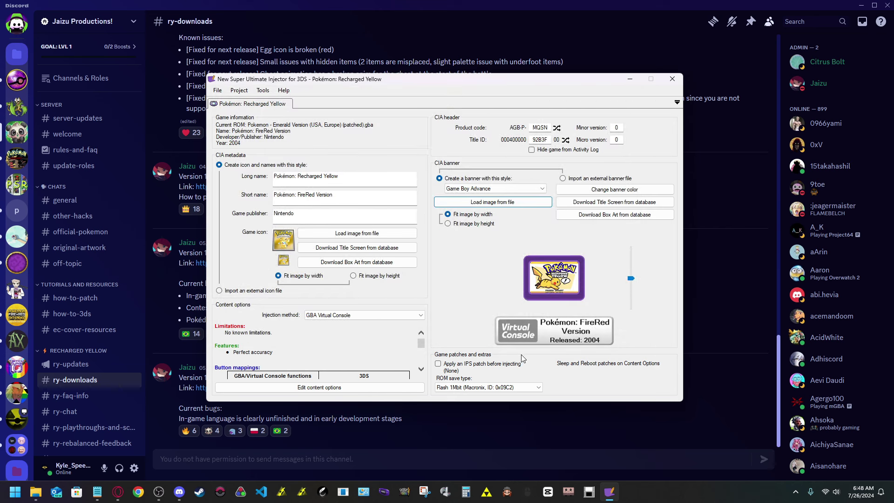
Step: Inspect both text lines of the footer banner and close its editor without changes
left_click(573, 336)
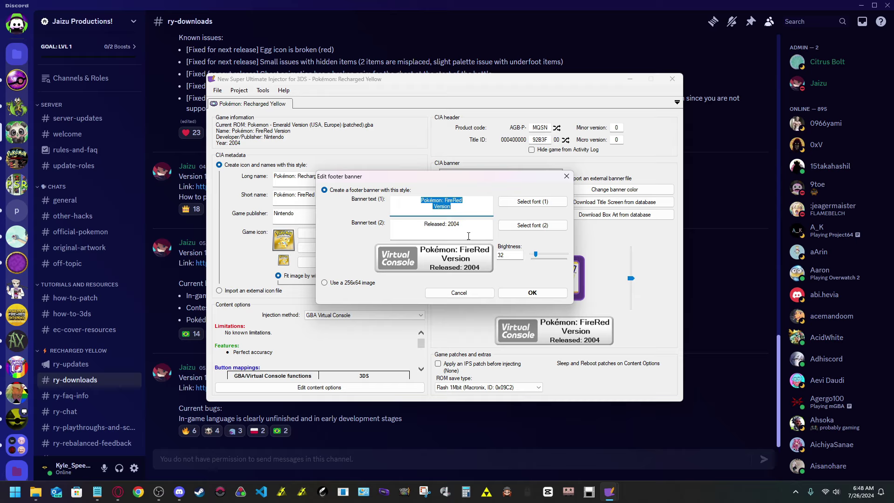
left_click(466, 227)
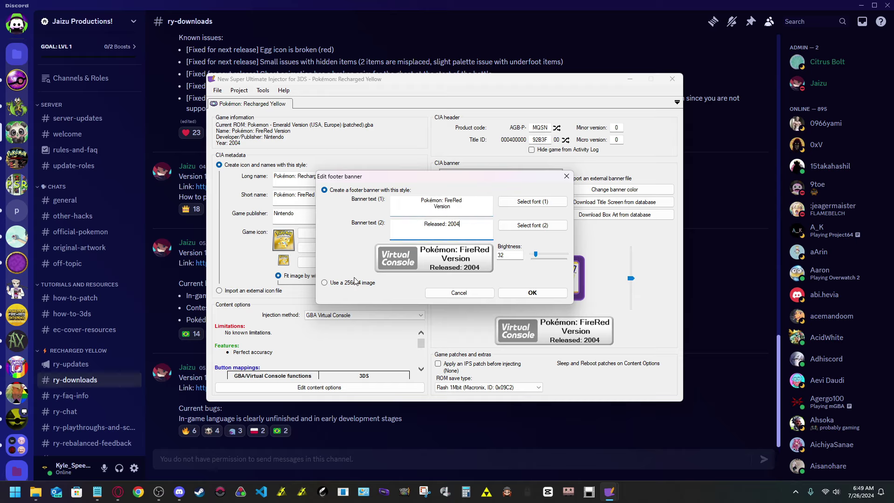
left_click(467, 198)
left_click_drag(467, 198, 444, 224)
left_click(432, 206)
left_click(567, 177)
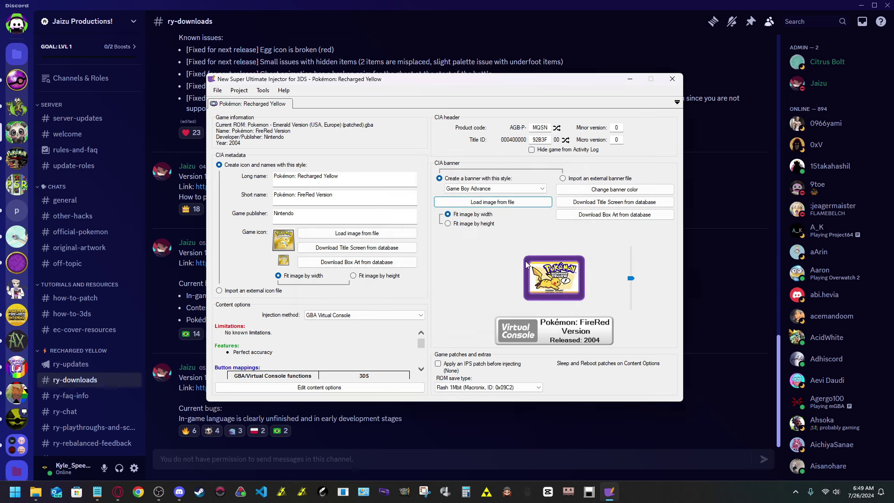
Step: Review the available injection methods and the GBA Virtual Console button mappings, keeping GBA Virtual Console selected
left_click(364, 316)
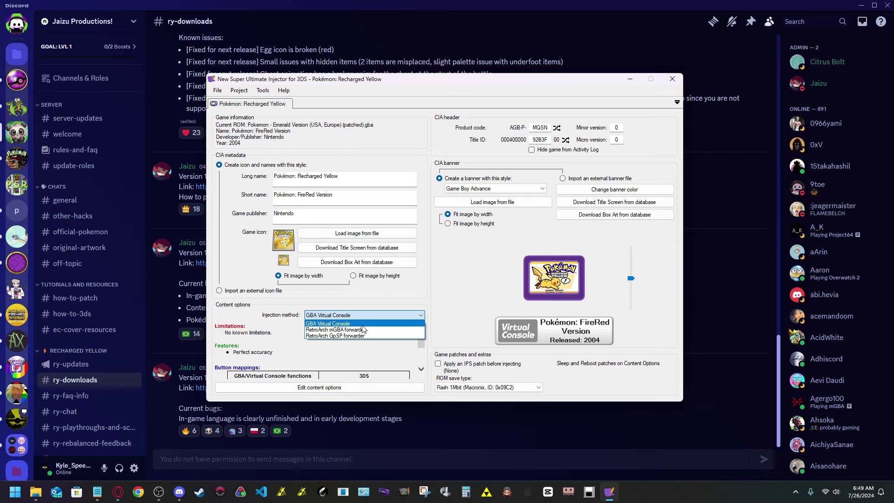
key("Escape")
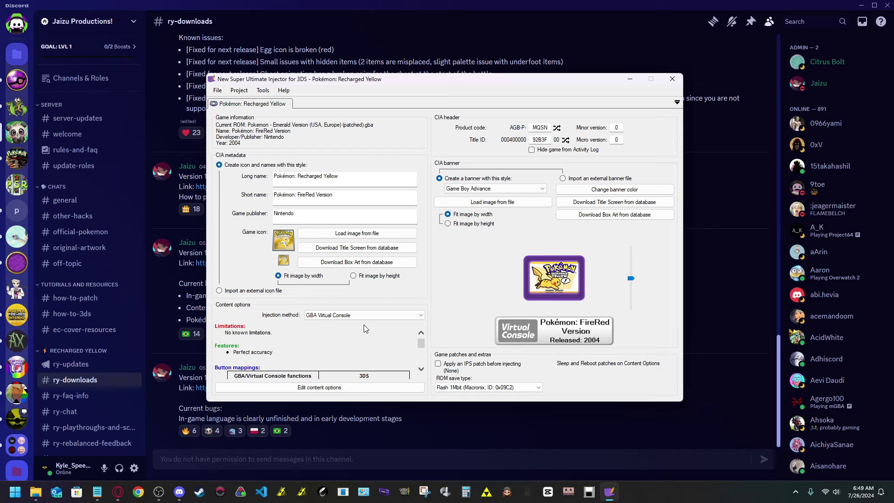
scroll(379, 338, "down", 3)
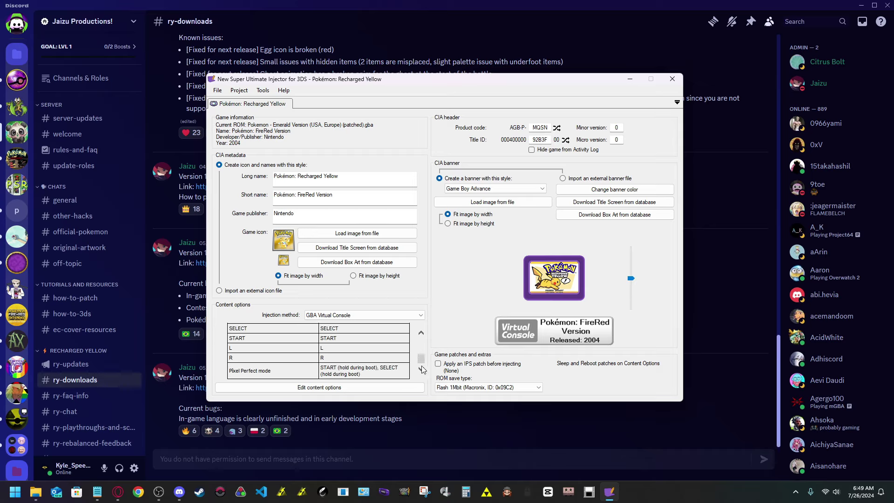
left_click(422, 368)
left_click(422, 369)
left_click(422, 369)
Step: Try the Sleep Patch and Hard-Reset Patch content options with other reset button combinations, and discard the changes
left_click(404, 391)
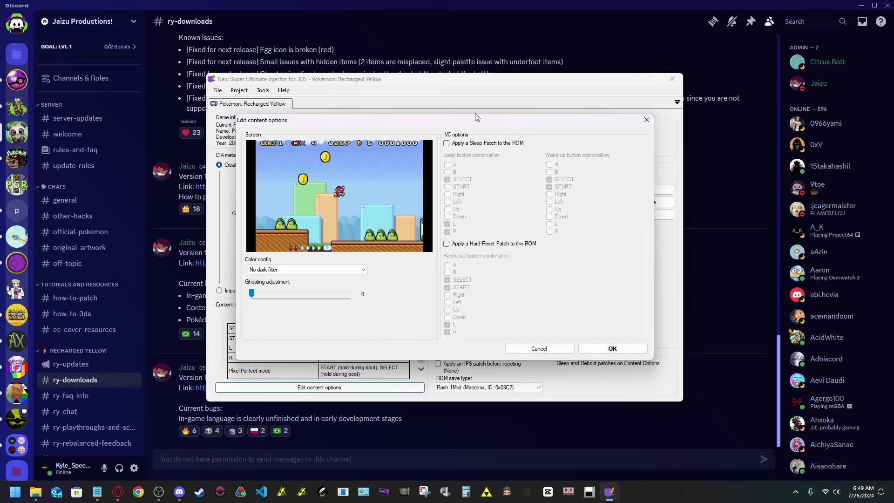
mouse_move(477, 121)
left_mouse_down()
mouse_move(594, 118)
mouse_move(464, 121)
left_mouse_up()
left_click(448, 145)
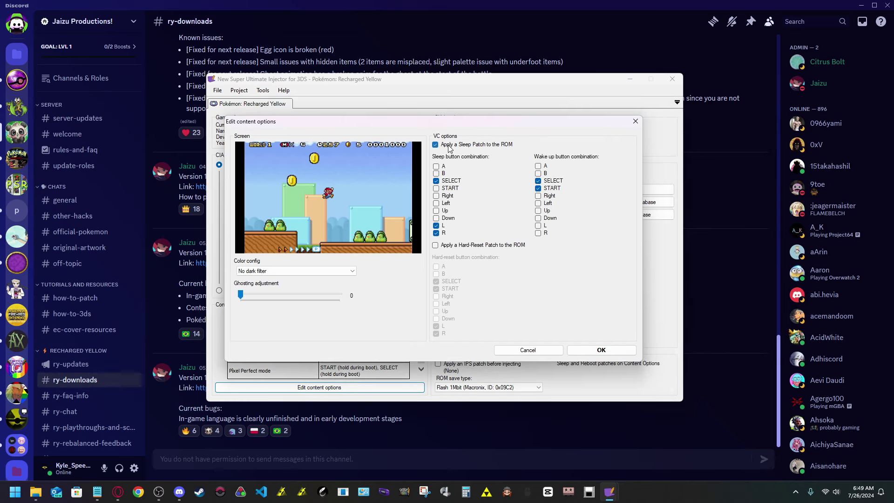
left_click(492, 145)
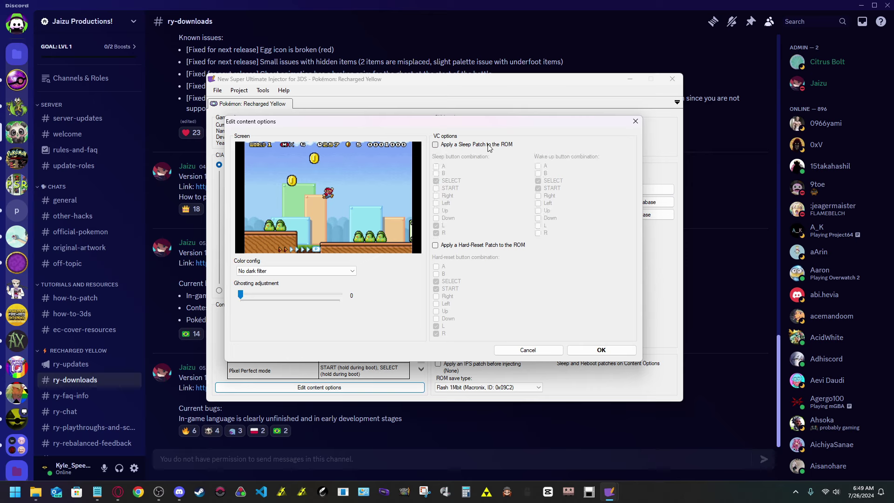
left_click(498, 251)
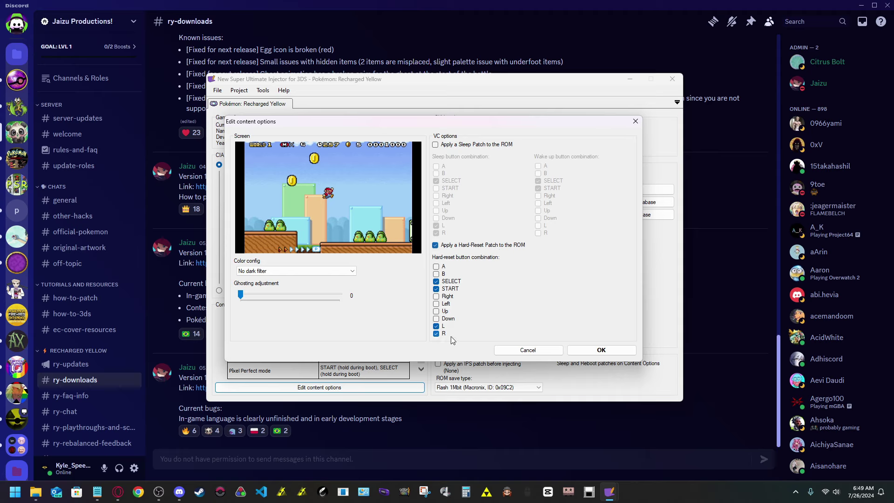
left_click(436, 333)
left_click(436, 267)
left_click(436, 274)
left_click(439, 274)
left_click(437, 266)
left_click(636, 121)
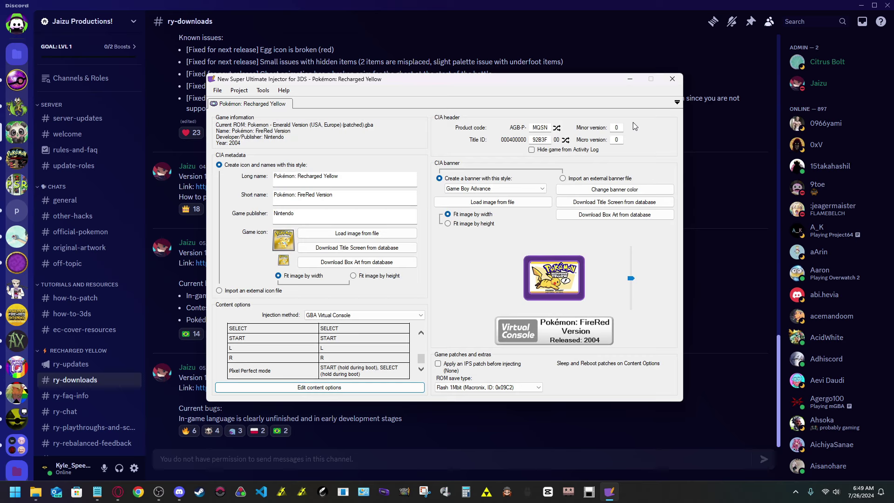
left_click(239, 91)
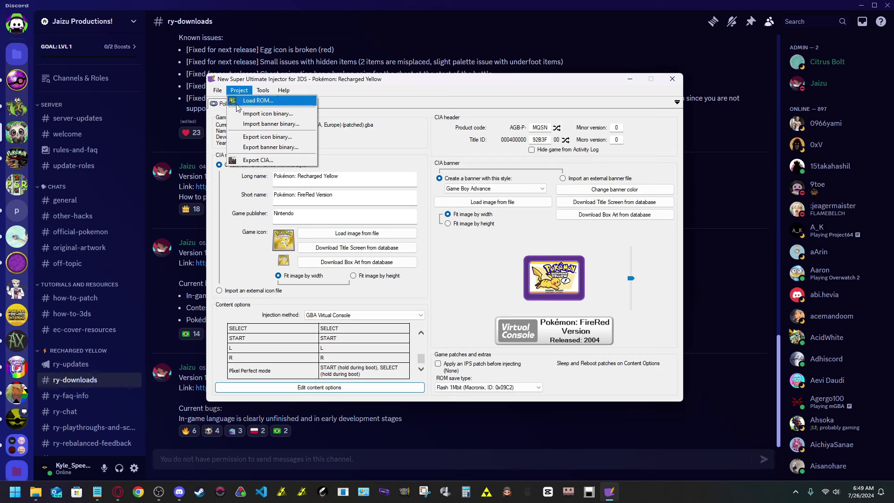
left_click(257, 160)
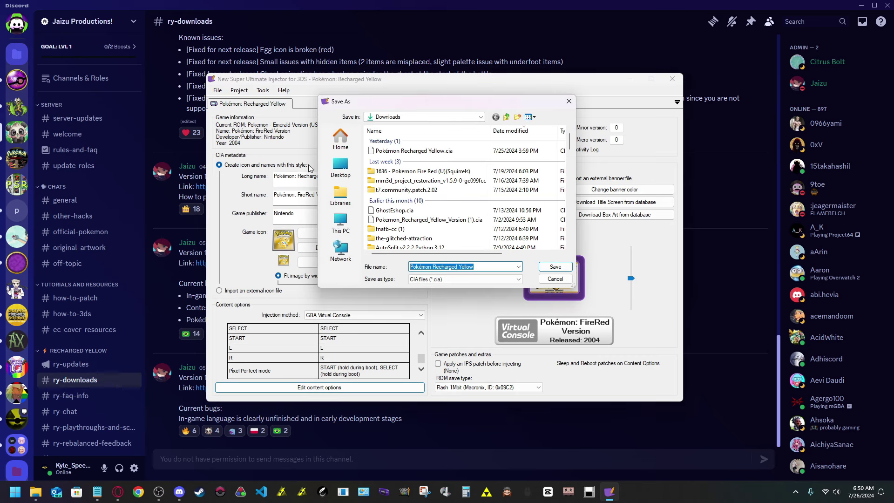
right_click(388, 210)
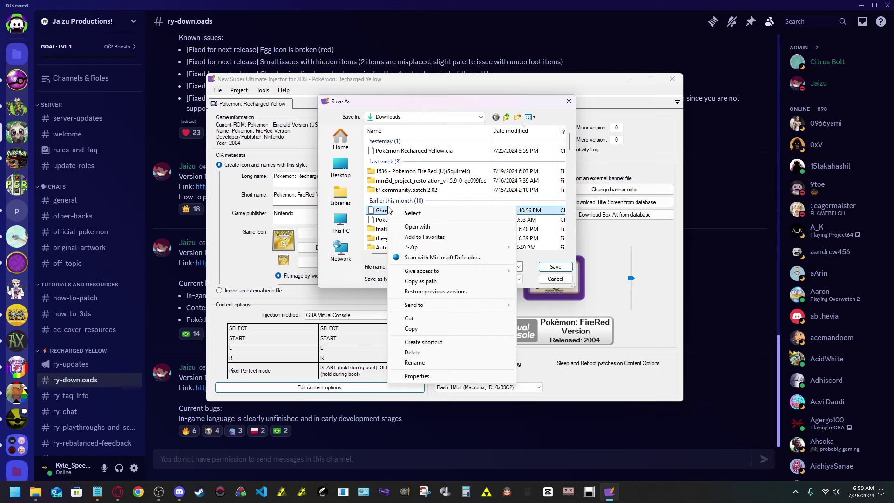
left_click(354, 278)
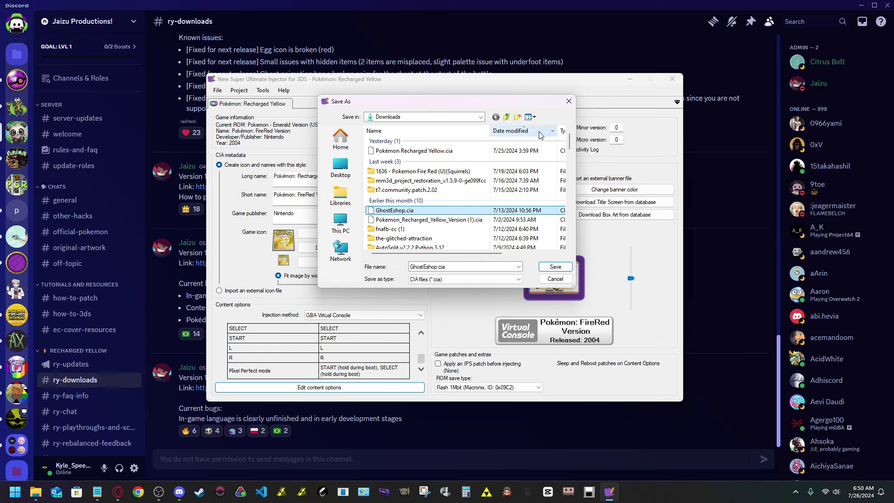
left_click(569, 101)
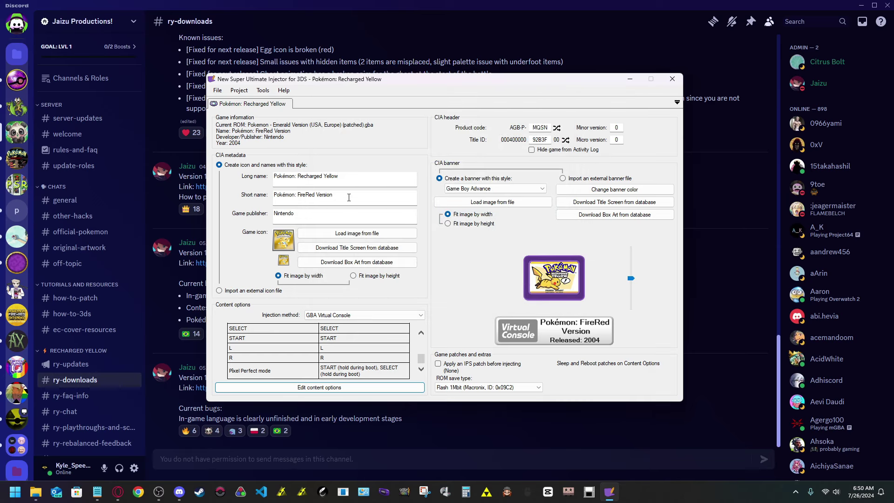
Step: Copy the long name into the short name so it reads Pokémon: Recharged Yellow
double_click(345, 177)
left_click(345, 178)
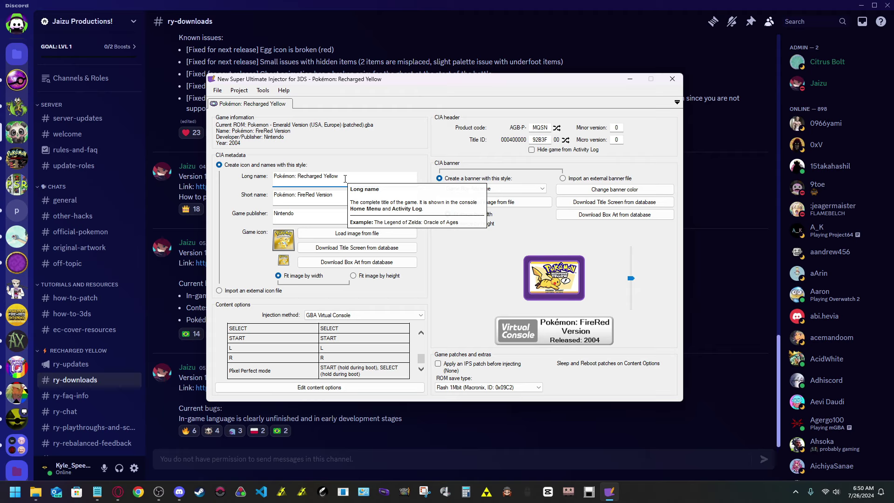
key("ctrl+a")
key("ctrl+c")
left_click(329, 202)
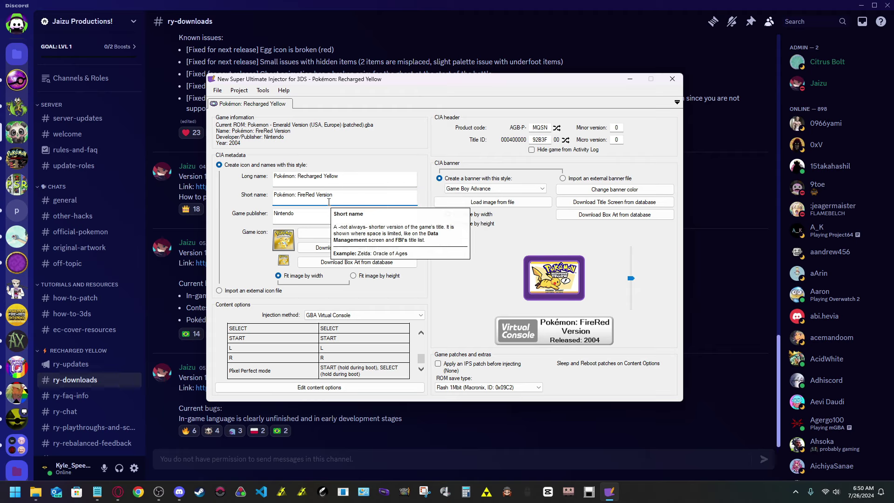
key("ctrl+a")
key("ctrl+v")
Step: Set the game publisher to Jaizu
left_click(323, 214)
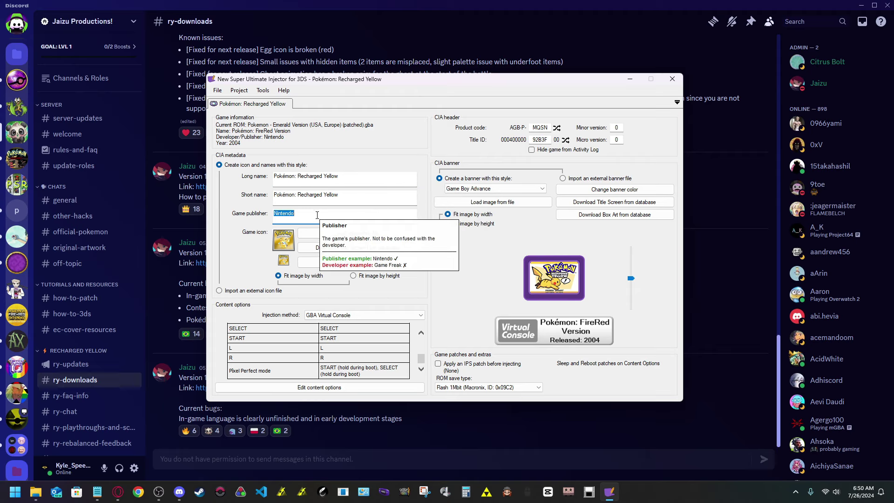
key("ctrl+a")
type("J")
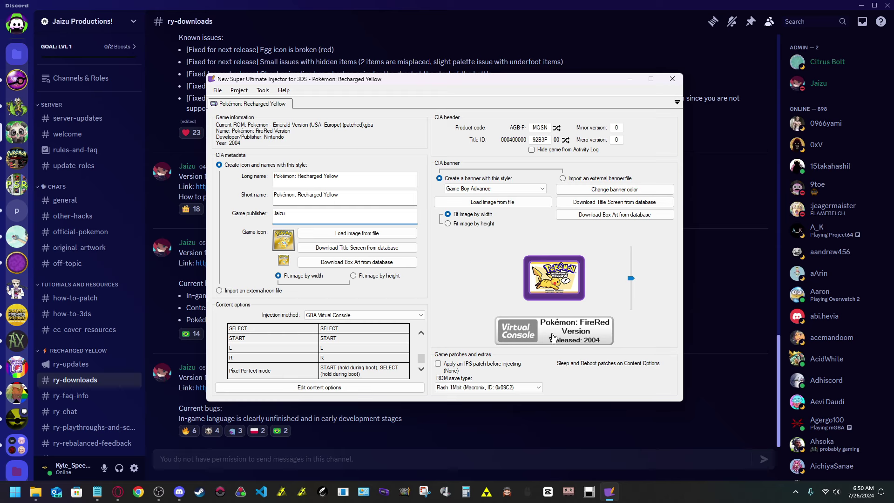
Step: Open the footer banner for editing at its first text
left_click(576, 337)
left_click(461, 201)
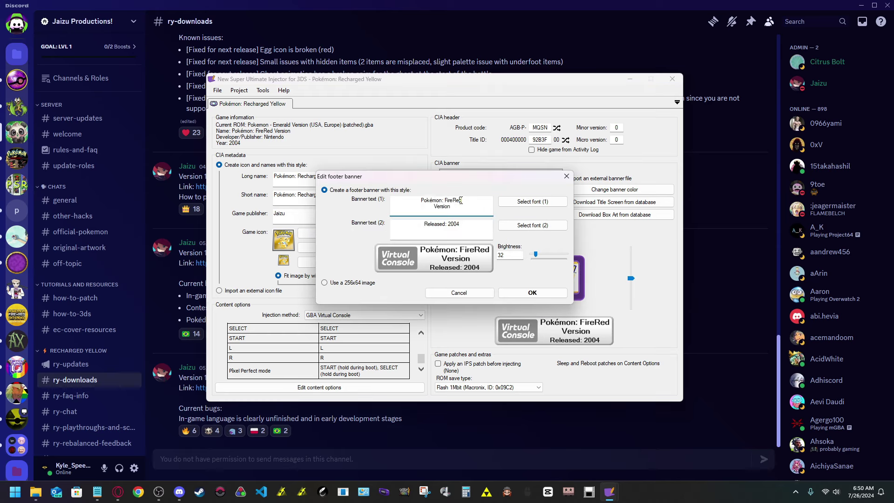
Step: Try the footer banner's first text as "Pokémon" above "Recharged Yellow" without a colon, and undo the rewrite
key("BackSpace")
key("BackSpace")
key("BackSpace")
key("BackSpace")
key("BackSpace")
key("BackSpace")
key("BackSpace")
key("BackSpace")
key("BackSpace")
key("BackSpace")
key("BackSpace")
key("BackSpace")
key("BackSpace")
key("BackSpace")
key("BackSpace")
key("BackSpace")
key("BackSpace")
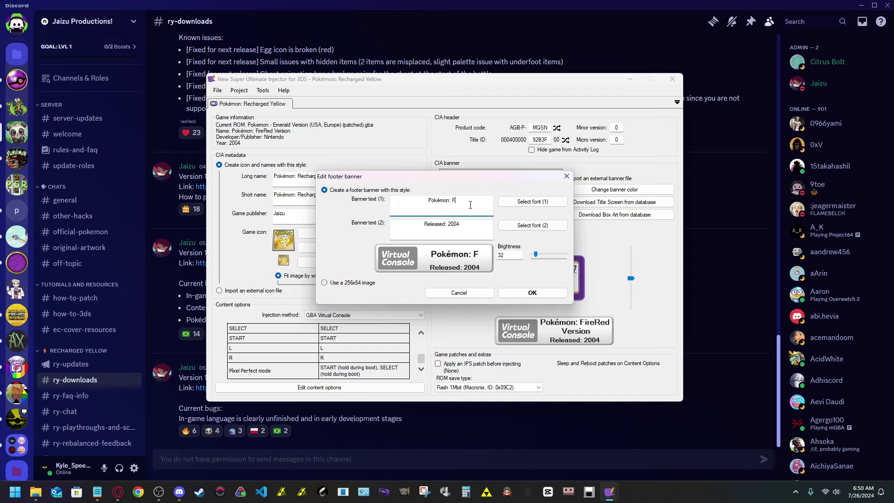
key("Return")
type("Recharged Ye")
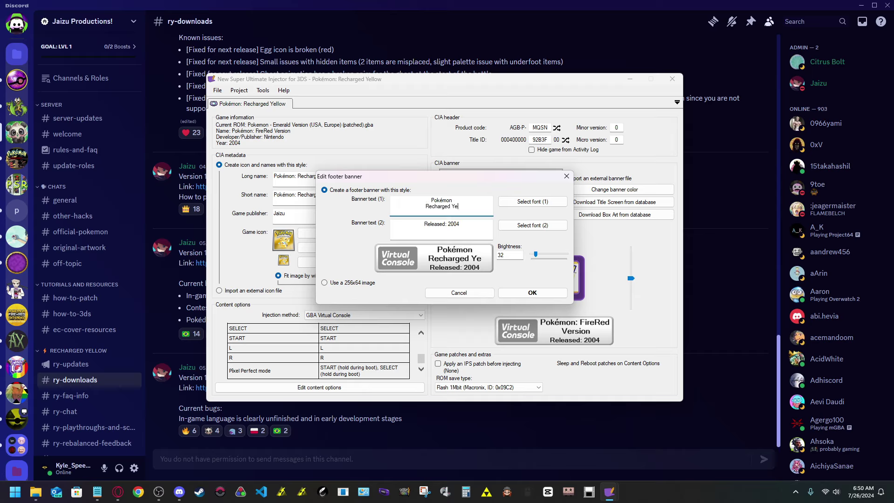
type("llow")
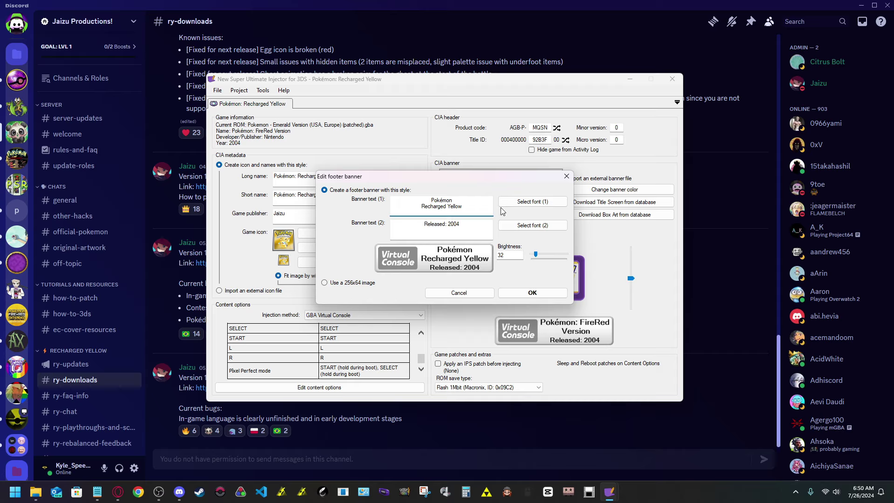
key("ctrl+z")
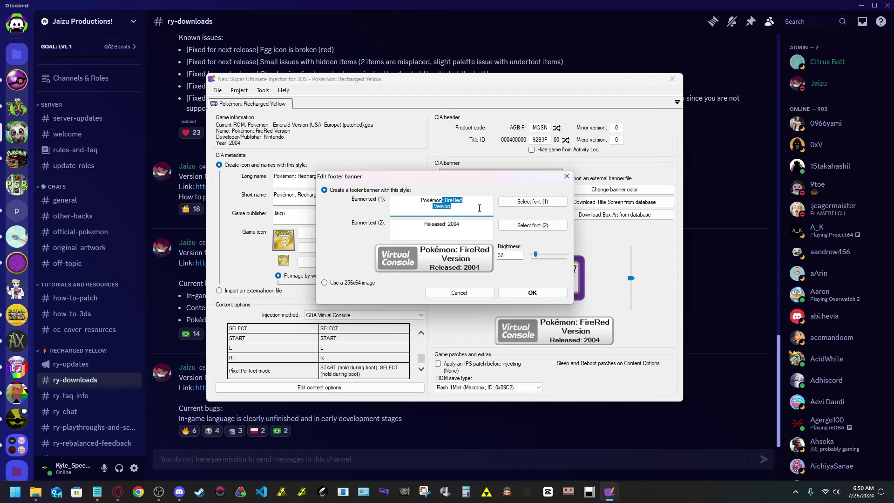
Step: Replace the footer banner's first text with "Pokémon:" above "Recharged Yellow" and apply it
left_click(462, 203)
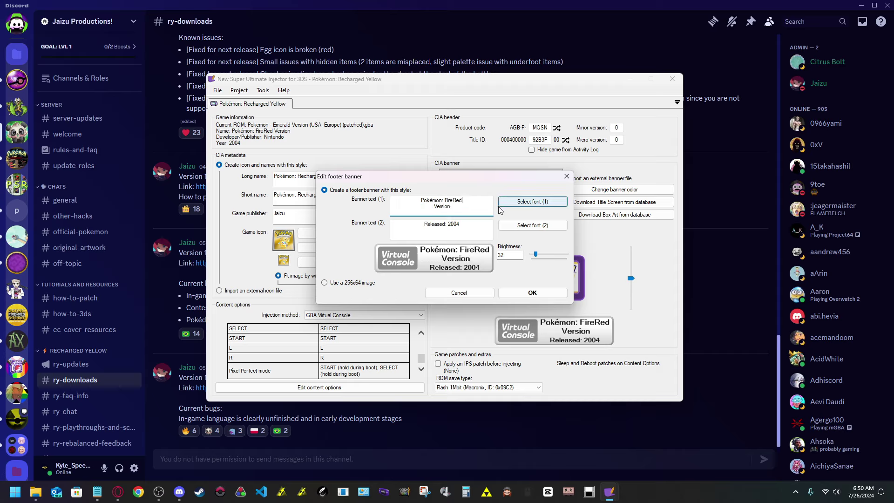
key("BackSpace")
key("BackSpace")
key("BackSpace")
key("BackSpace")
key("BackSpace")
key("BackSpace")
key("BackSpace")
type("Re")
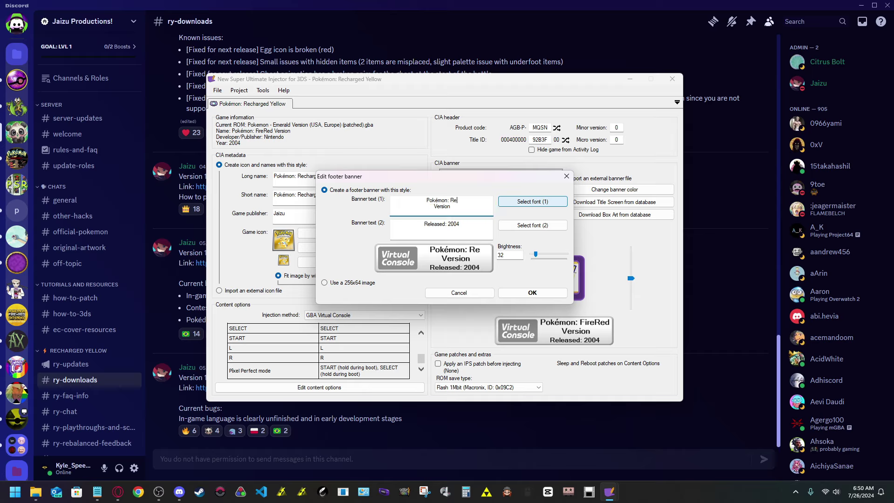
type("charged ")
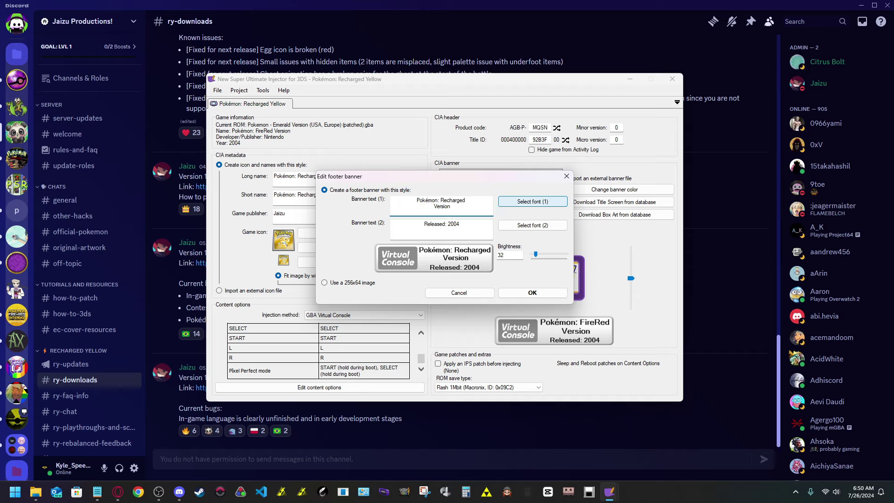
type("Yellow")
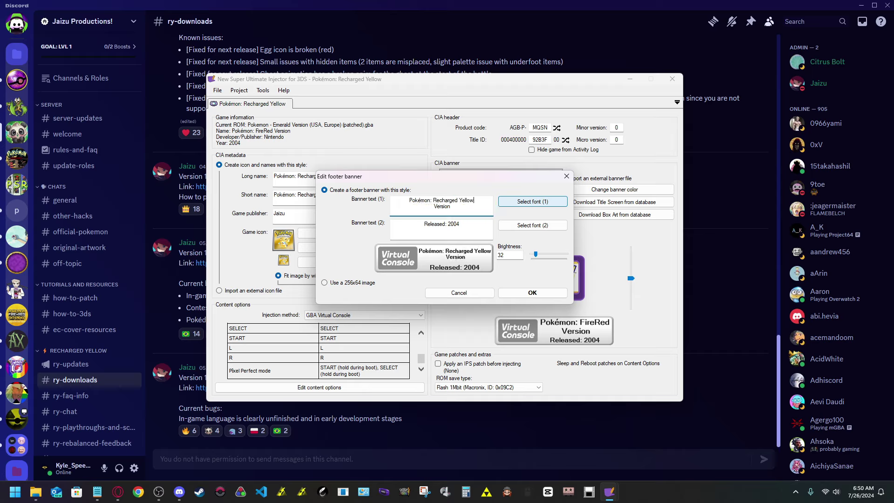
key("Down")
key("BackSpace")
key("BackSpace")
key("BackSpace")
key("BackSpace")
key("BackSpace")
key("BackSpace")
key("BackSpace")
key("BackSpace")
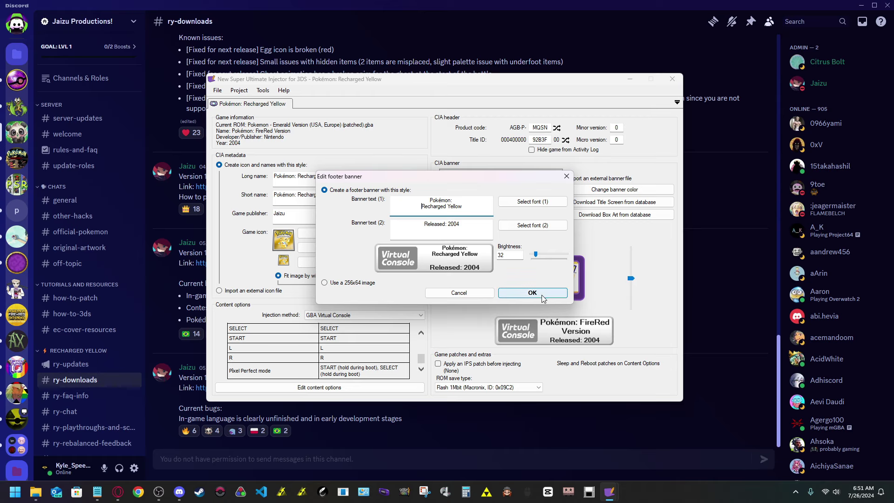
left_click(512, 293)
Step: Check the first demo's date in Discord's ry-downloads channel, return to the injector, and set the footer banner's second text to "Released: 2022"
scroll(504, 184, "up", 20)
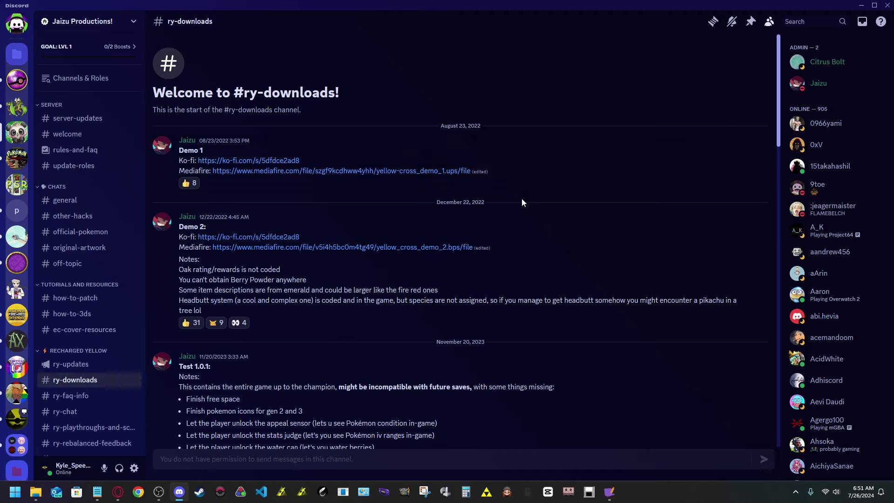
scroll(522, 213, "down", 15)
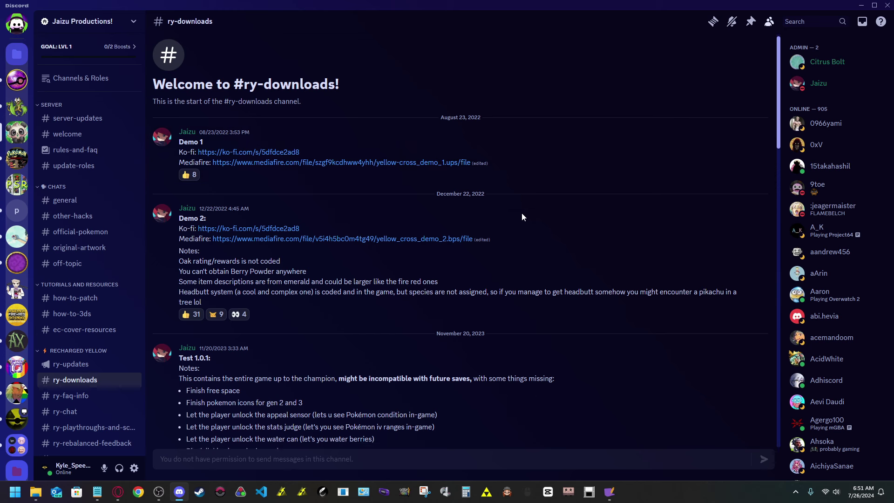
left_click(605, 491)
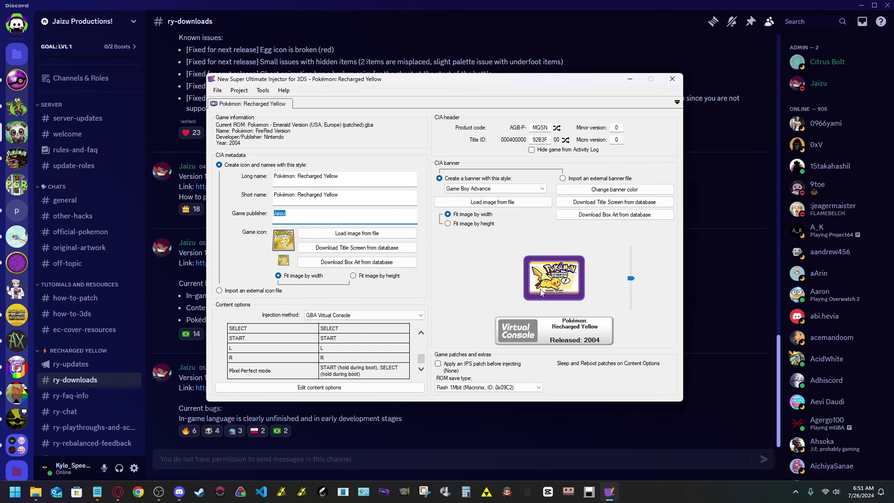
left_click(571, 333)
left_click(471, 233)
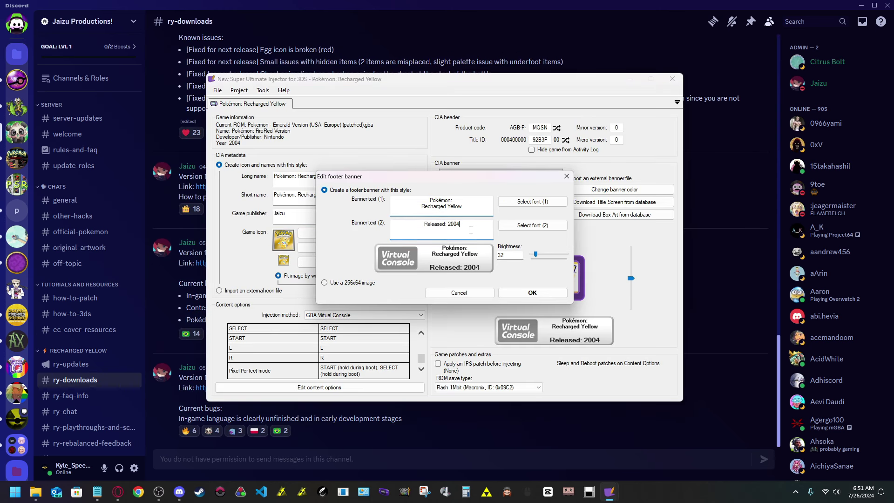
key("BackSpace")
key("BackSpace")
type("22")
left_click(506, 295)
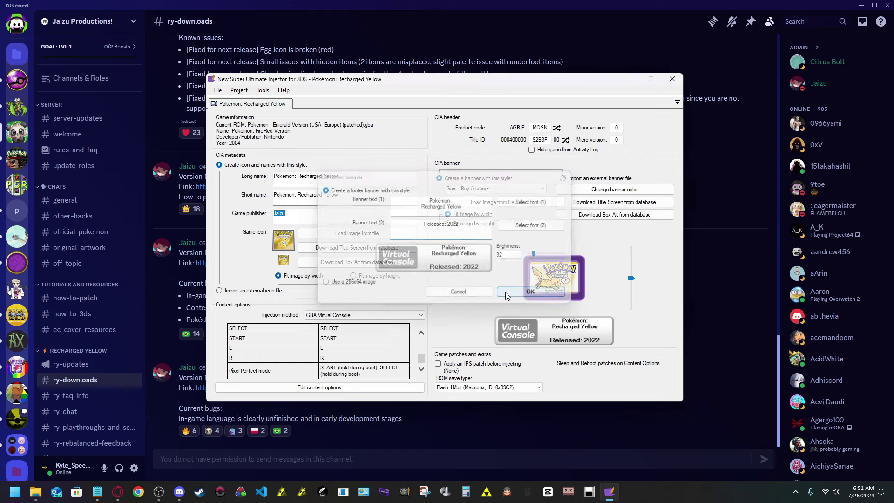
Step: Enable the Hard-Reset Patch in the content options with the combination A, B, SELECT and START, leaving out L and R
left_click(385, 389)
left_click(447, 244)
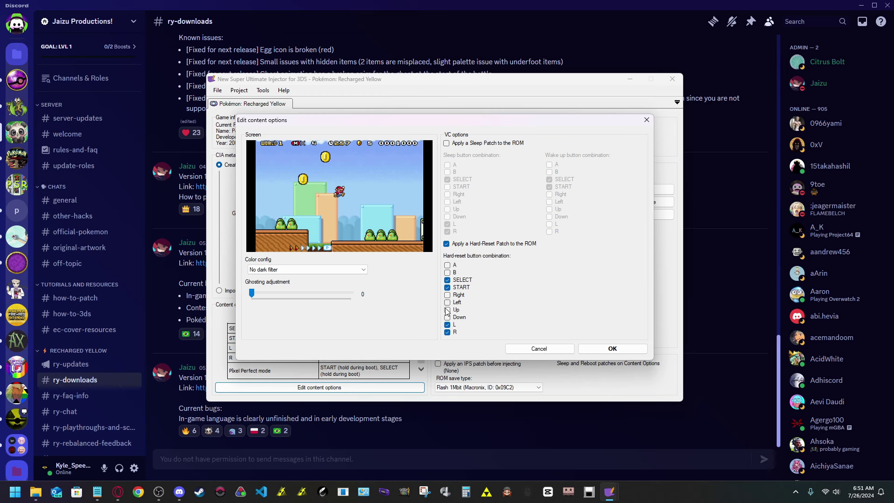
left_click(447, 325)
left_click(448, 332)
left_click(447, 265)
left_click(612, 348)
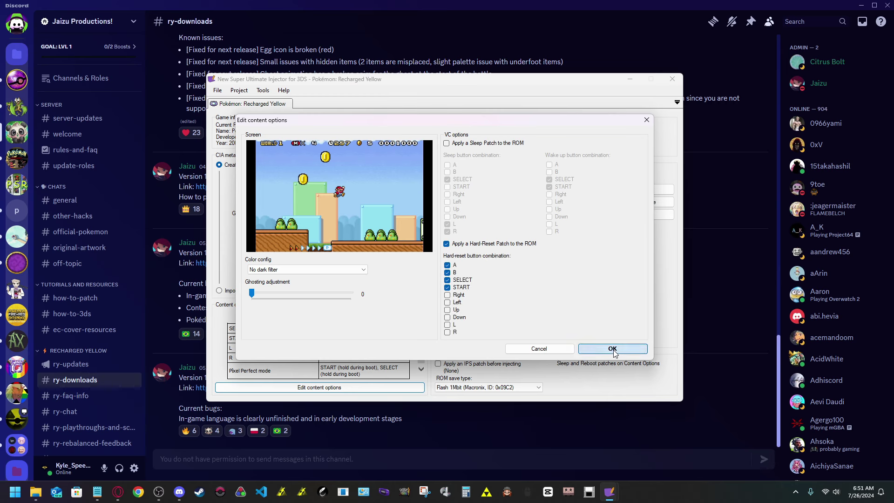
Step: Start exporting the CIA and set its file name to Pokemon_Recharged_Yellow_Version (1).cia, matching the existing download
left_click(239, 90)
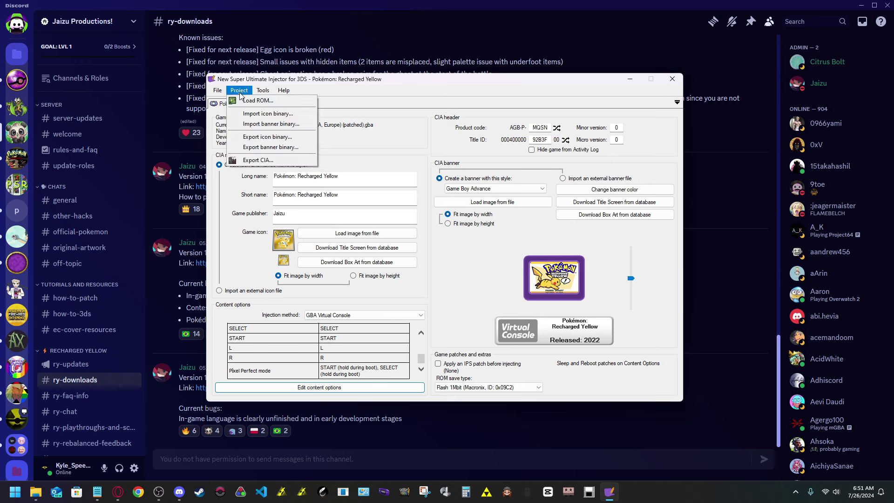
left_click(261, 160)
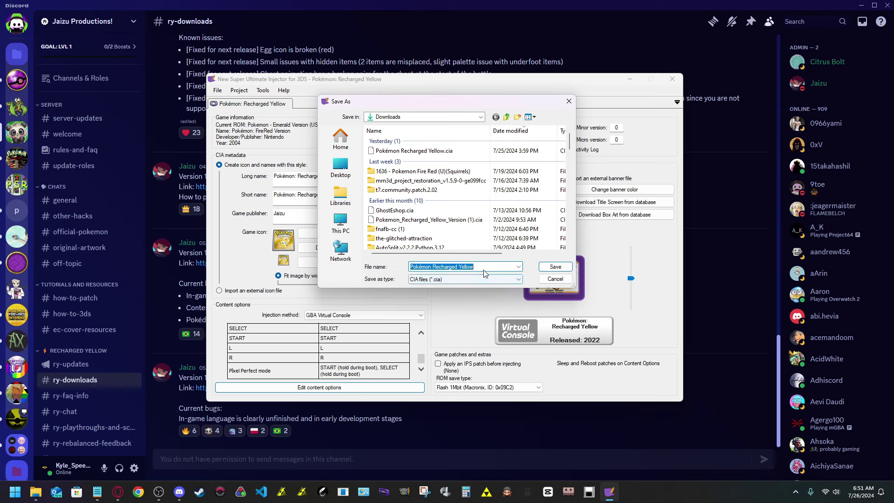
right_click(459, 222)
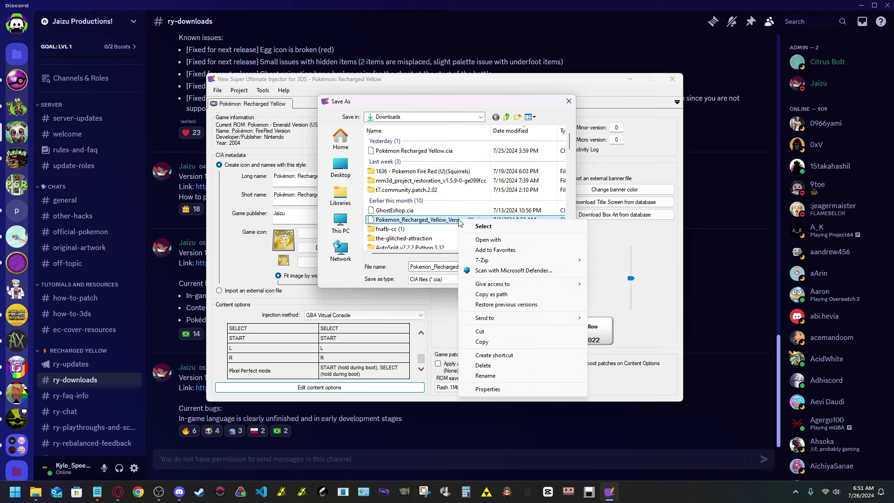
left_click(511, 377)
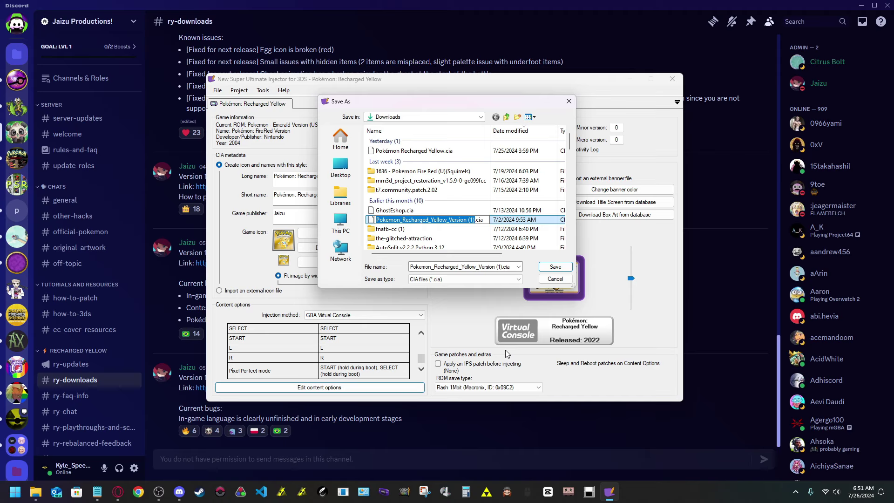
left_click(475, 268)
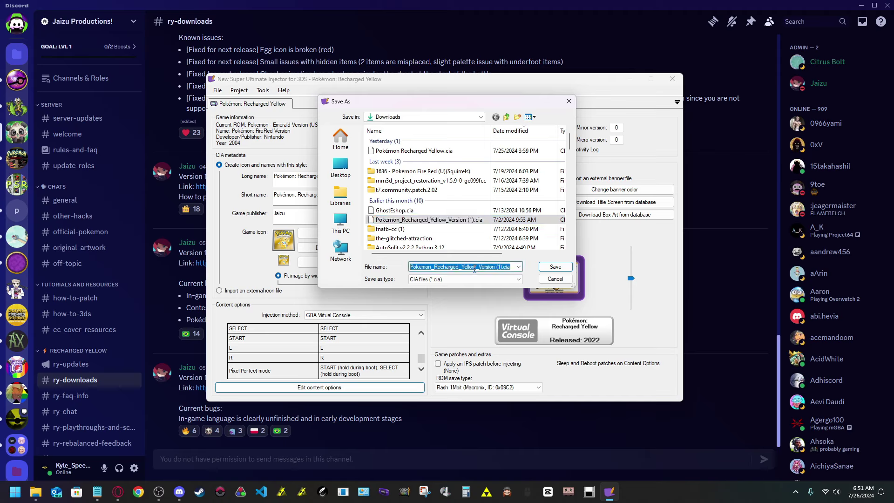
key("End")
key("BackSpace")
key("BackSpace")
key("BackSpace")
key("BackSpace")
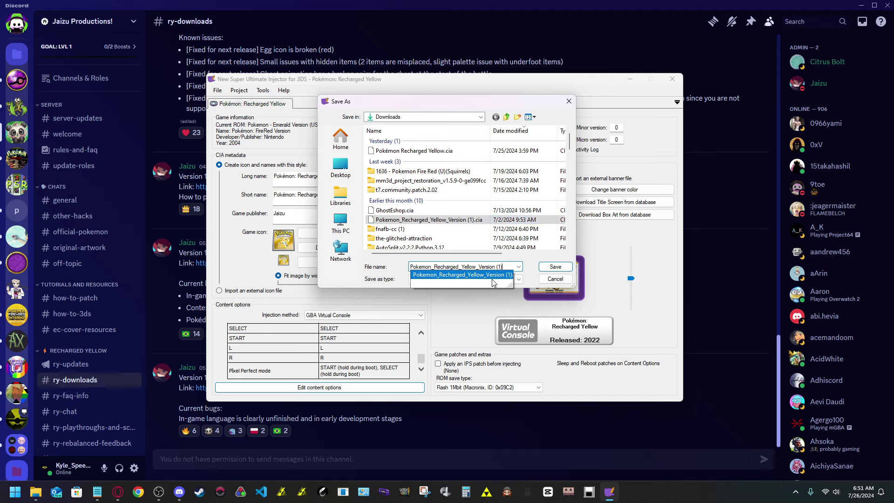
left_click(486, 277)
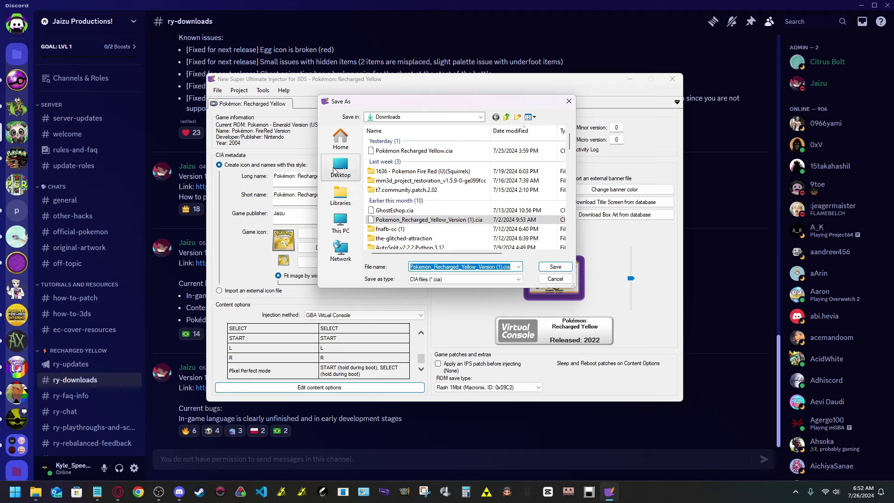
Step: Save the exported CIA in the cia folder of the NEW3DSXL (D:) SD card and dismiss the export notice
left_click(336, 236)
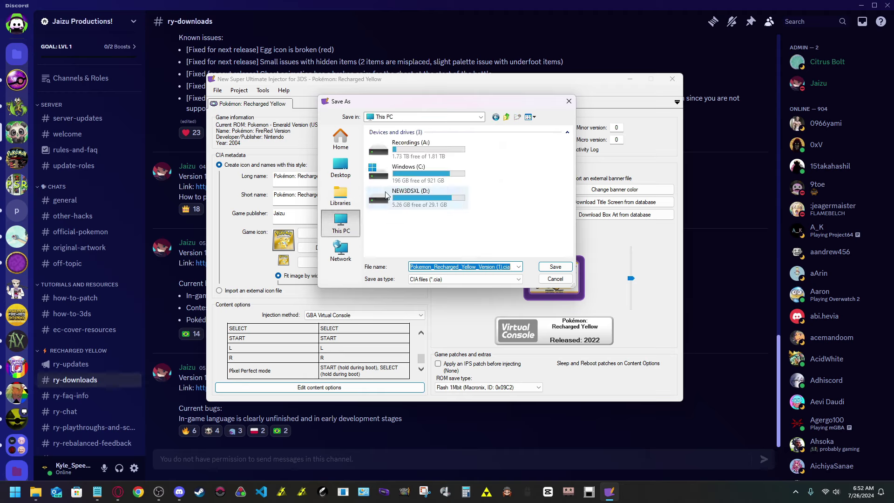
double_click(429, 208)
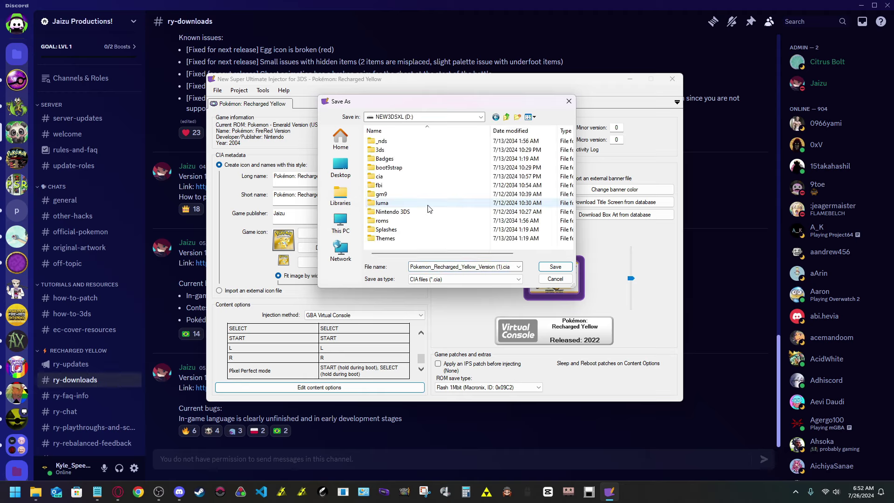
left_click(402, 179)
double_click(401, 180)
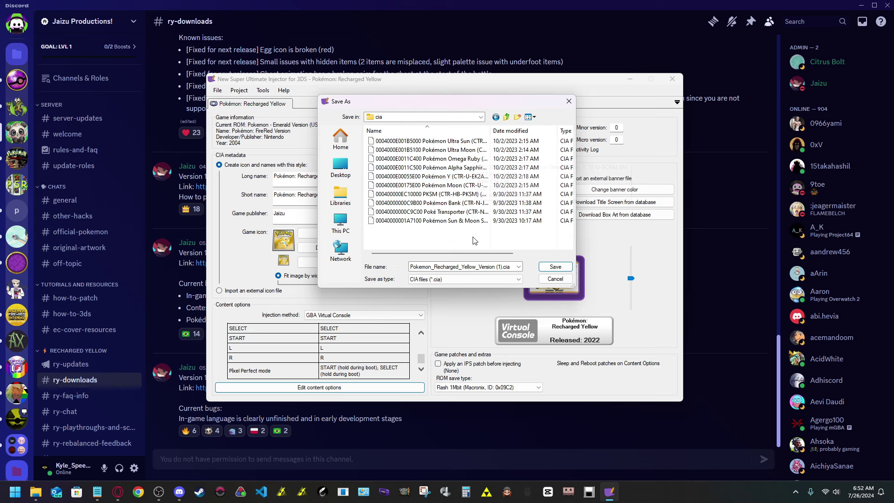
left_click(555, 267)
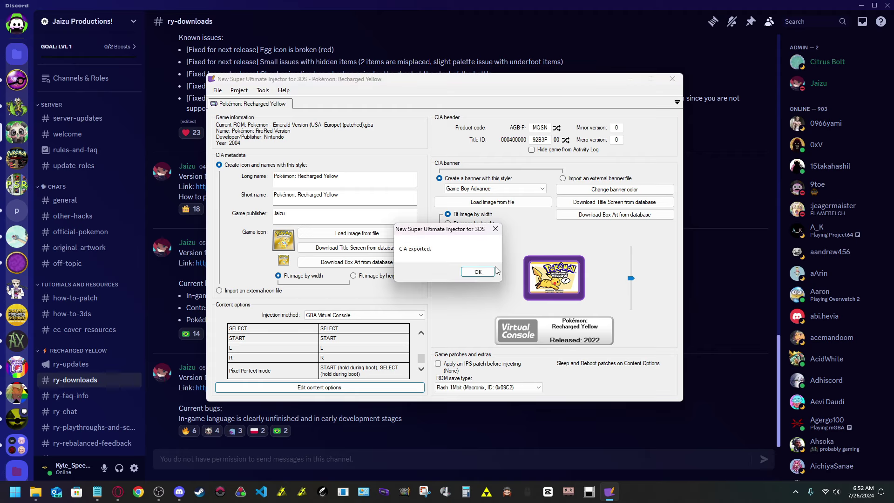
left_click(476, 272)
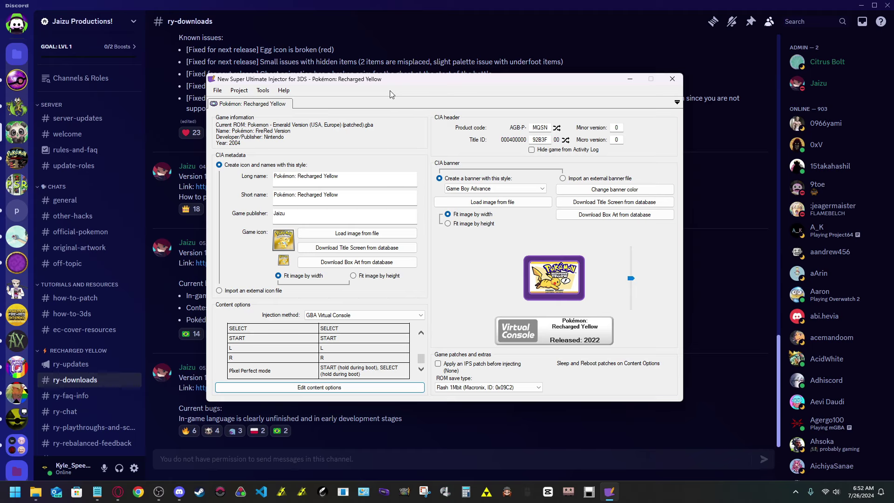
Step: Open the Fire Red Extended server in Discord and examine the GBA VC save transfer steps in fire-red-extended-UM, keeping the injector out of the way
left_click_drag(518, 77, 633, 70)
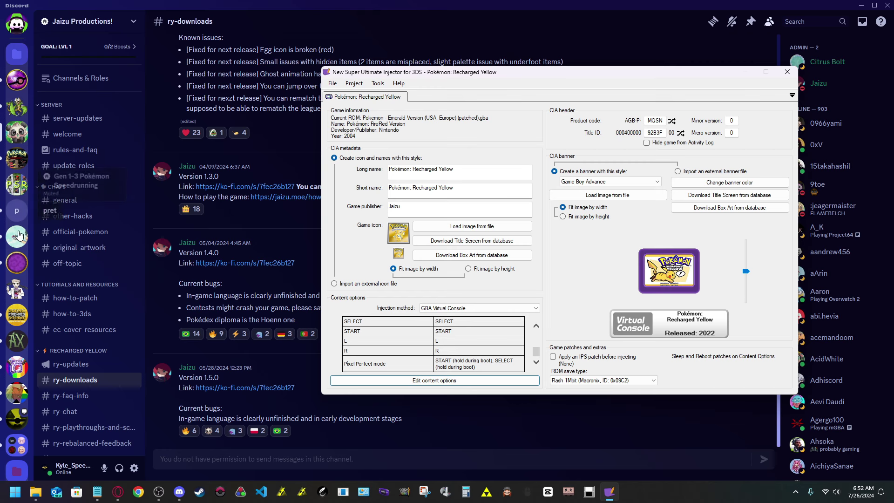
left_click(19, 321)
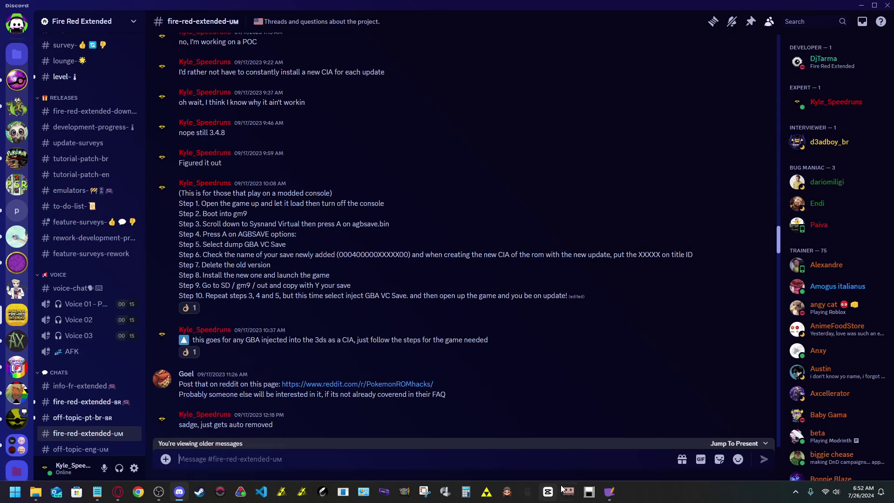
left_click(610, 498)
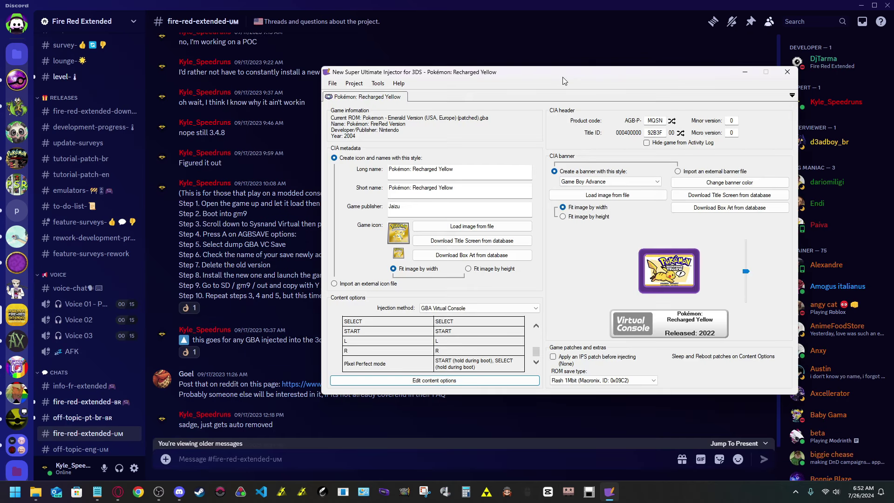
left_click_drag(563, 77, 688, 295)
left_click_drag(236, 255, 683, 255)
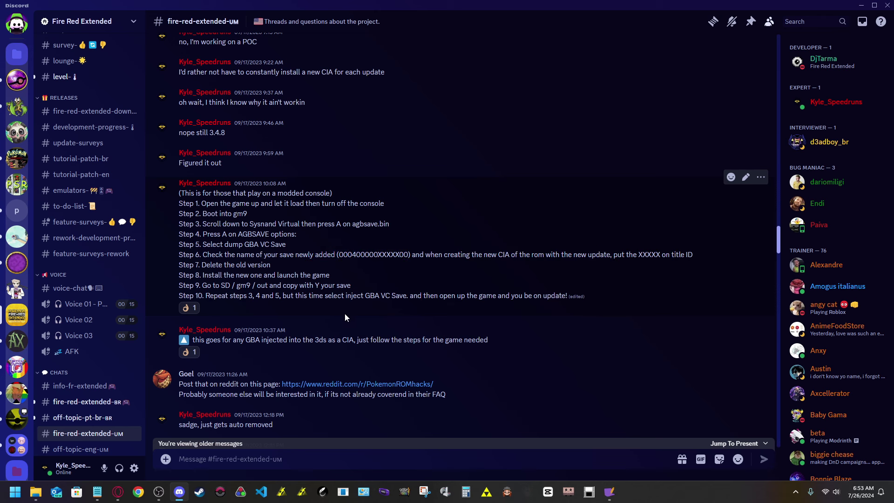
Step: Return to New Super Ultimate Injector and close it without saving the Pokémon: Recharged Yellow project
left_click(609, 492)
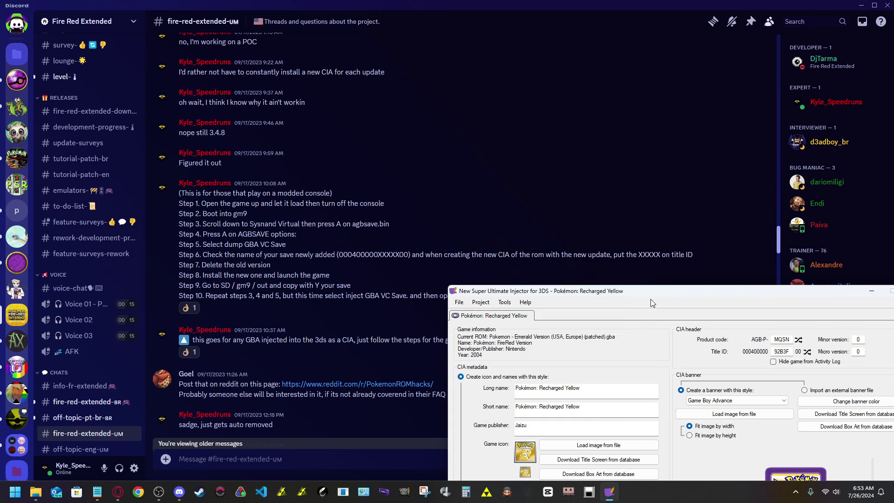
left_click_drag(652, 293, 375, 43)
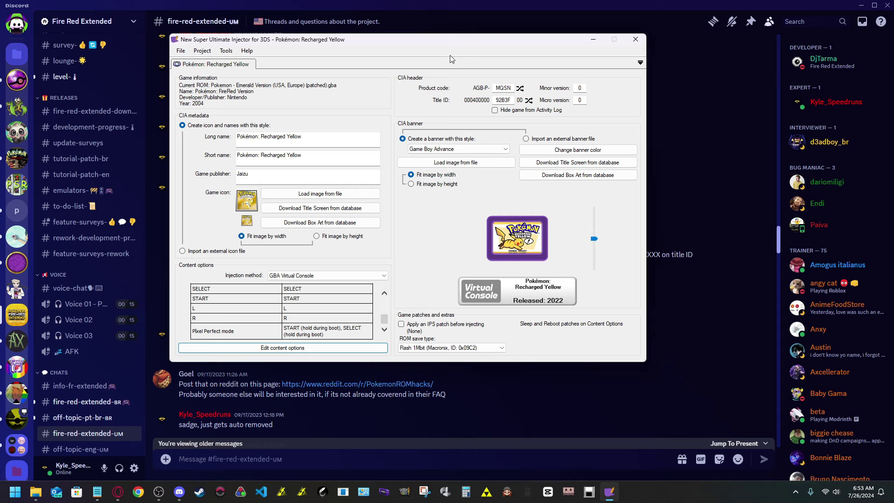
left_click(635, 42)
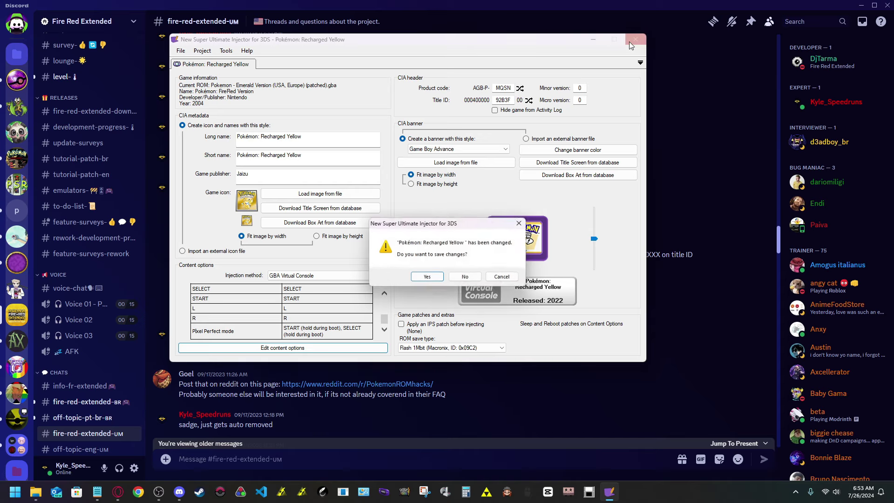
left_click(469, 277)
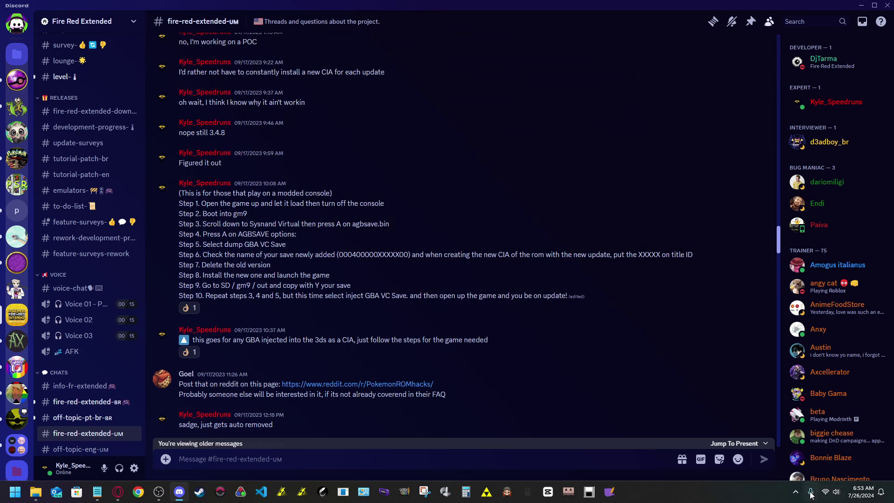
left_click(796, 492)
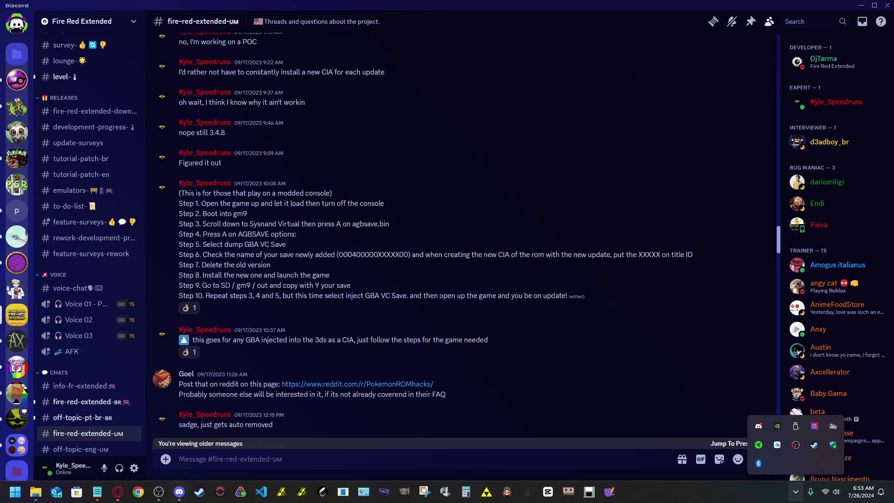
mouse_move(163, 500)
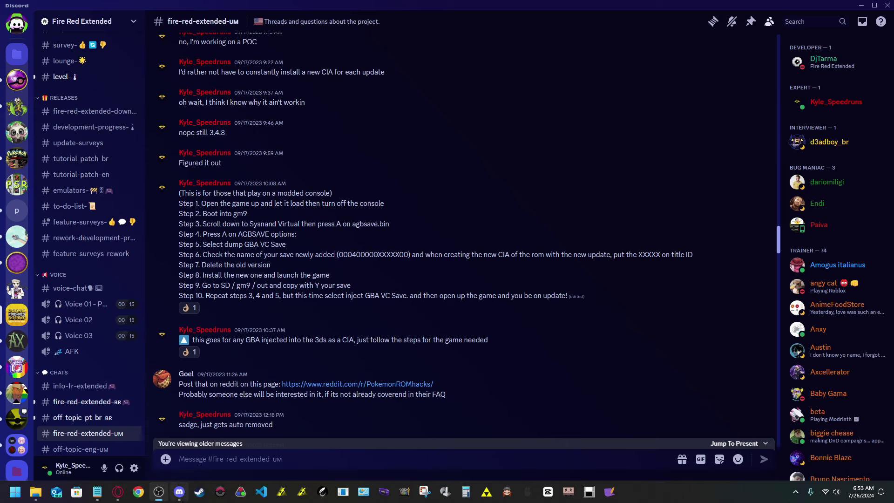
left_click(163, 499)
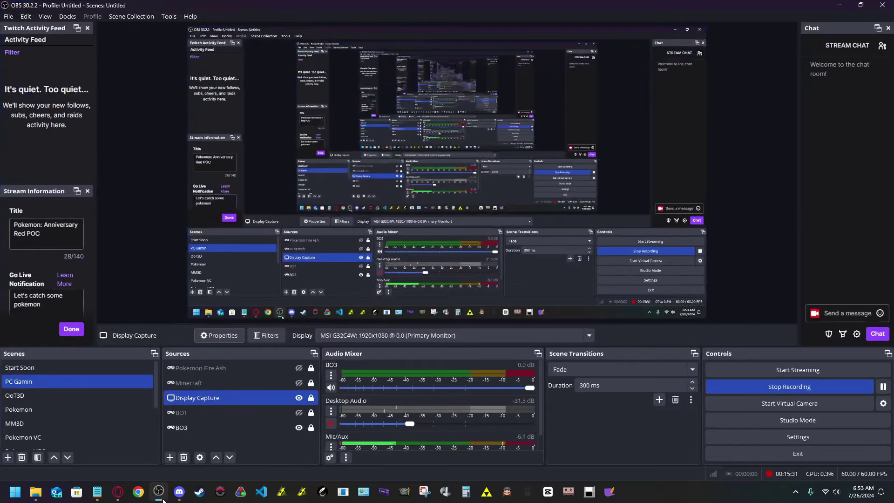
key("alt+Tab")
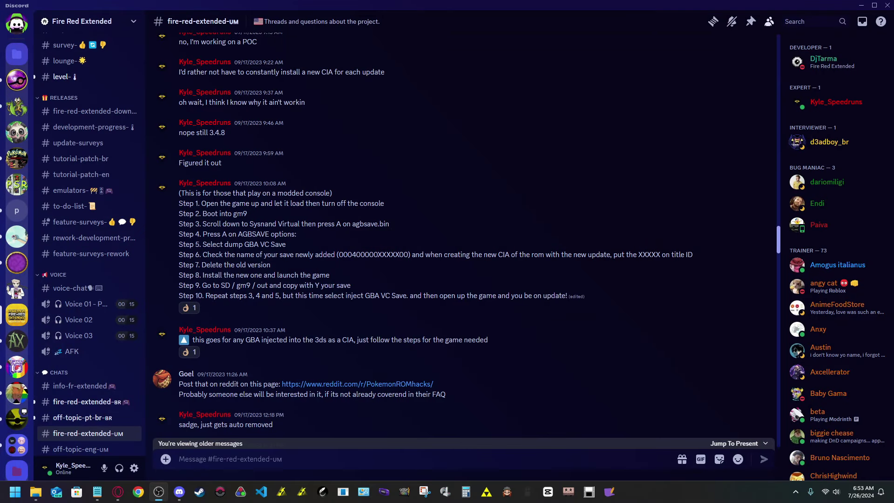